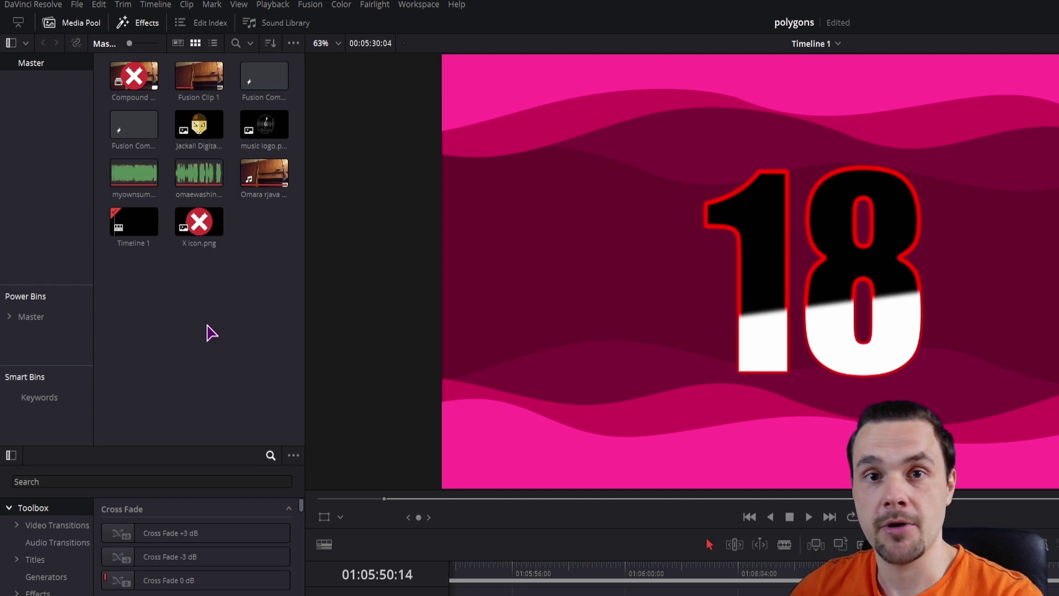
- Right-click an empty area of the Media Pool to show its new-item menu
right_click(208, 326)
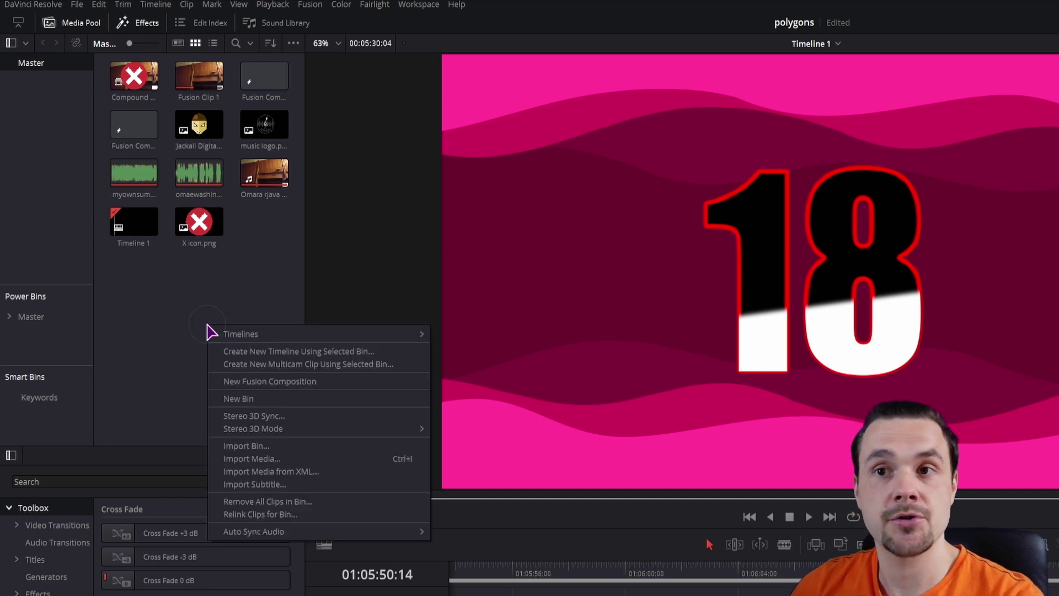
- Create Fusion Composition 3, place it on Video 1, and open it in Fusion
left_click(274, 381)
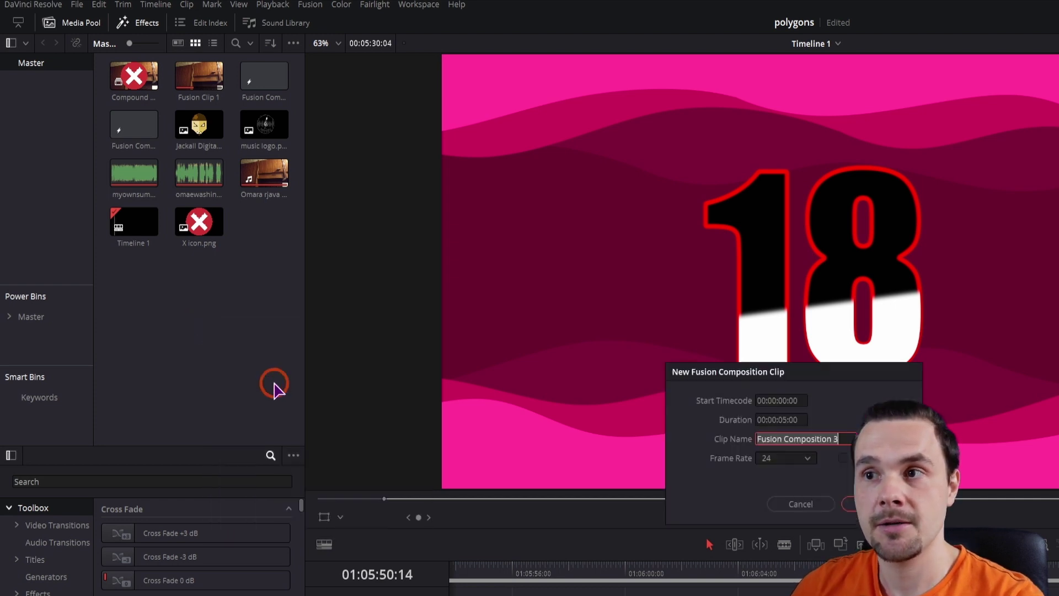
key("Return")
left_click_drag(199, 124, 642, 595)
left_click(340, 439)
left_click(335, 292)
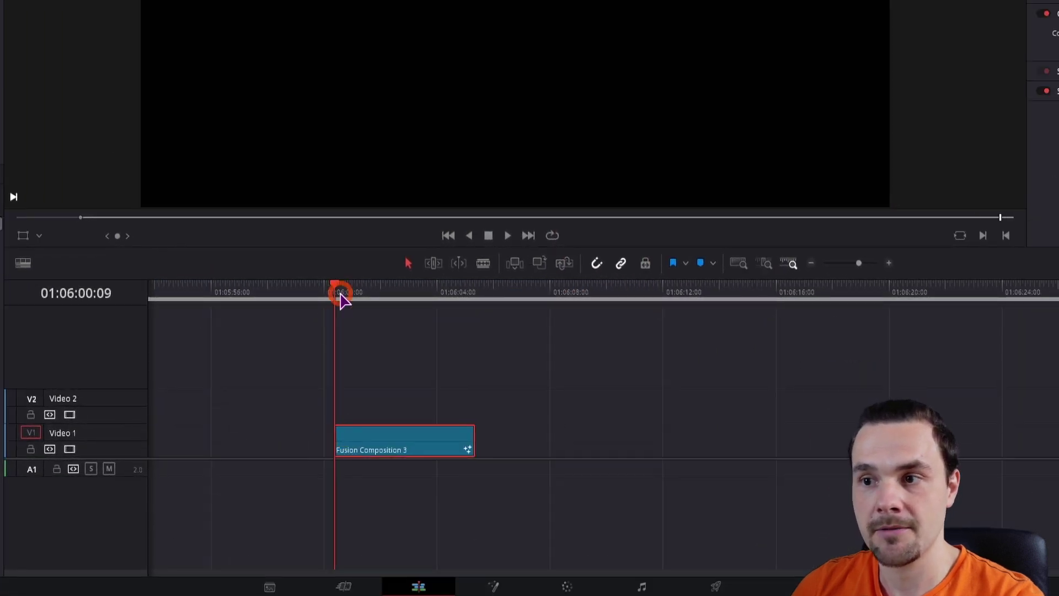
left_click(492, 585)
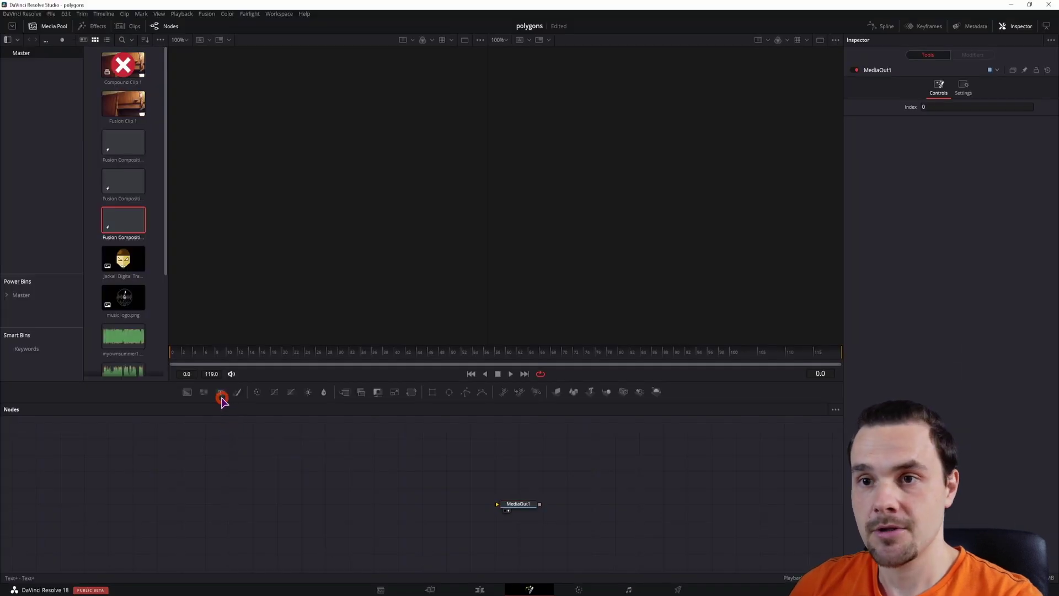
- Add a Text node wired into MediaOut1 that reads 'TEST'
left_click_drag(220, 393, 346, 504)
left_click_drag(264, 502, 497, 504)
left_click(930, 164)
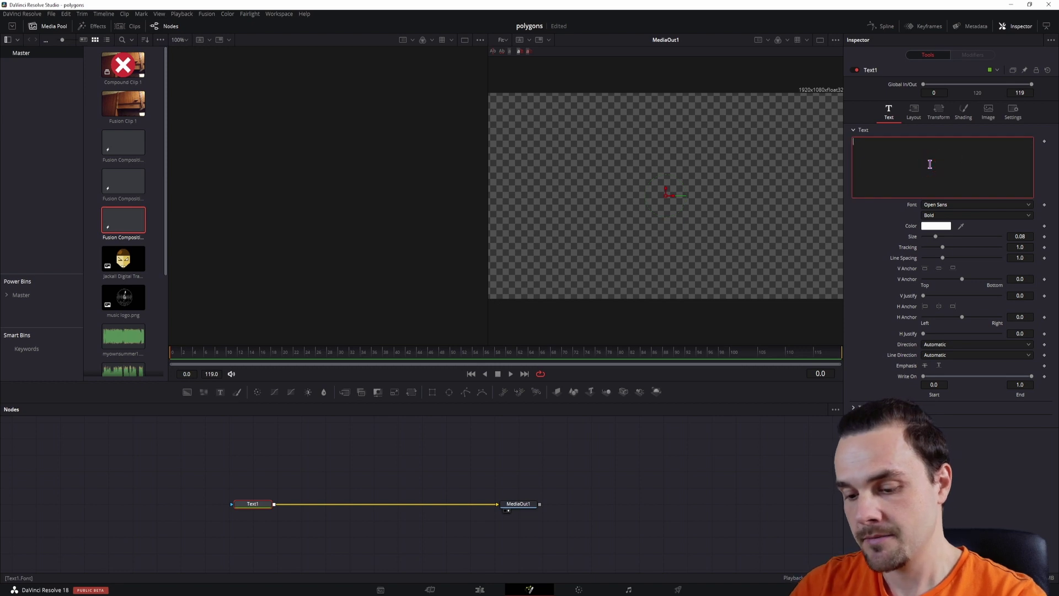
type("TEST")
- Set the text font to Impact at size 0.5 and fit the nodes in view
left_click(967, 206)
left_click_drag(1030, 296, 1044, 254)
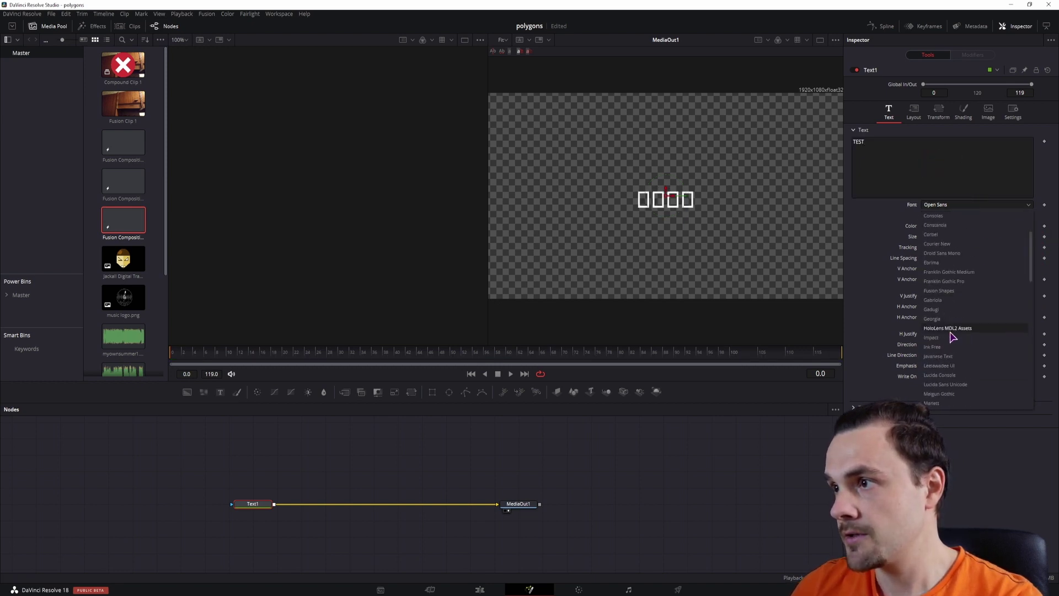
left_click(953, 337)
left_click_drag(942, 235, 1039, 241)
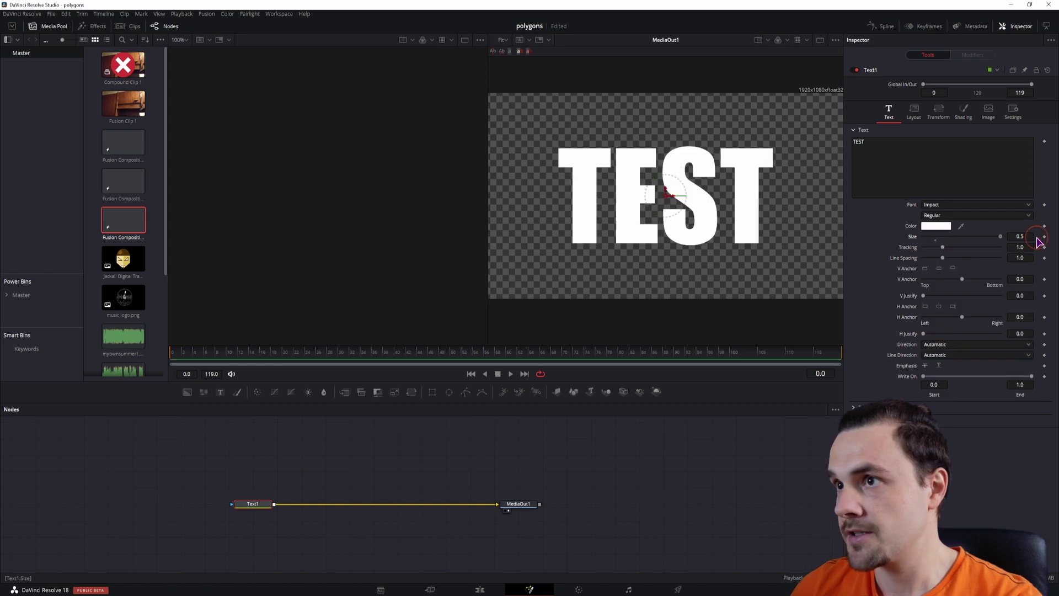
left_click(357, 459)
key("ctrl+f")
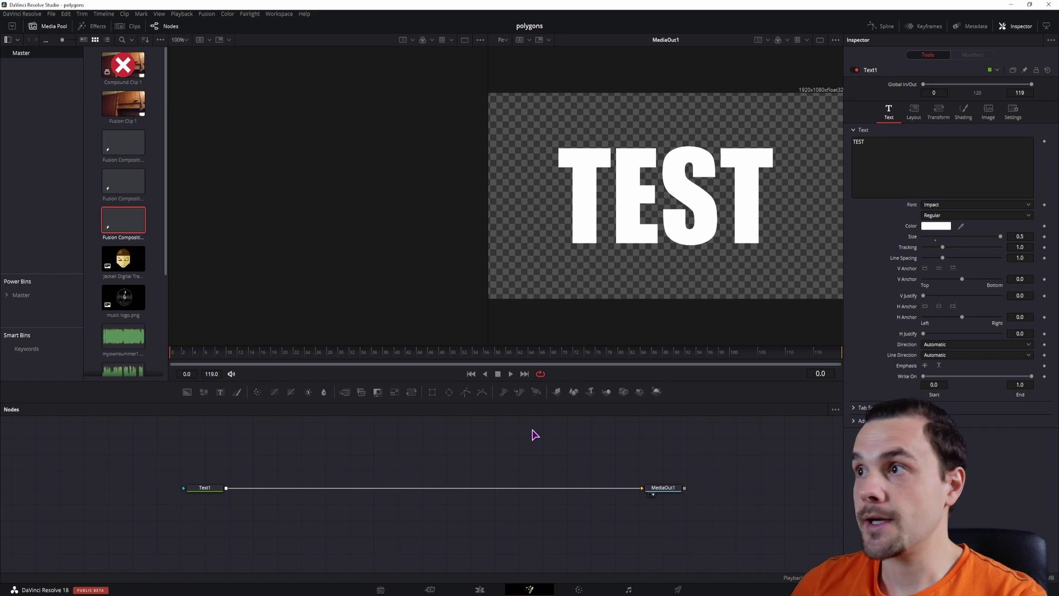
left_click(964, 111)
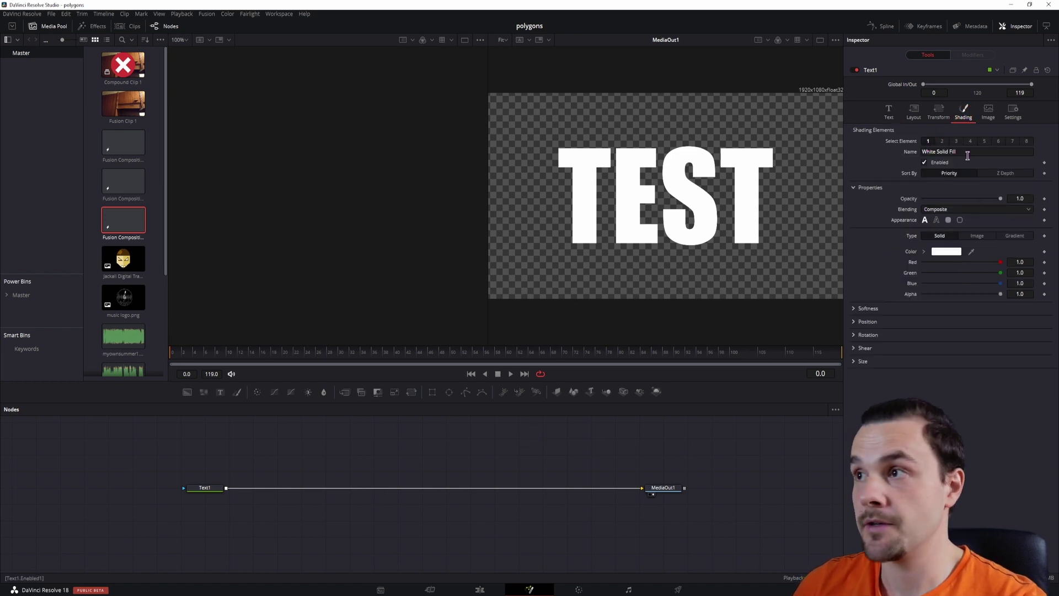
left_click(942, 141)
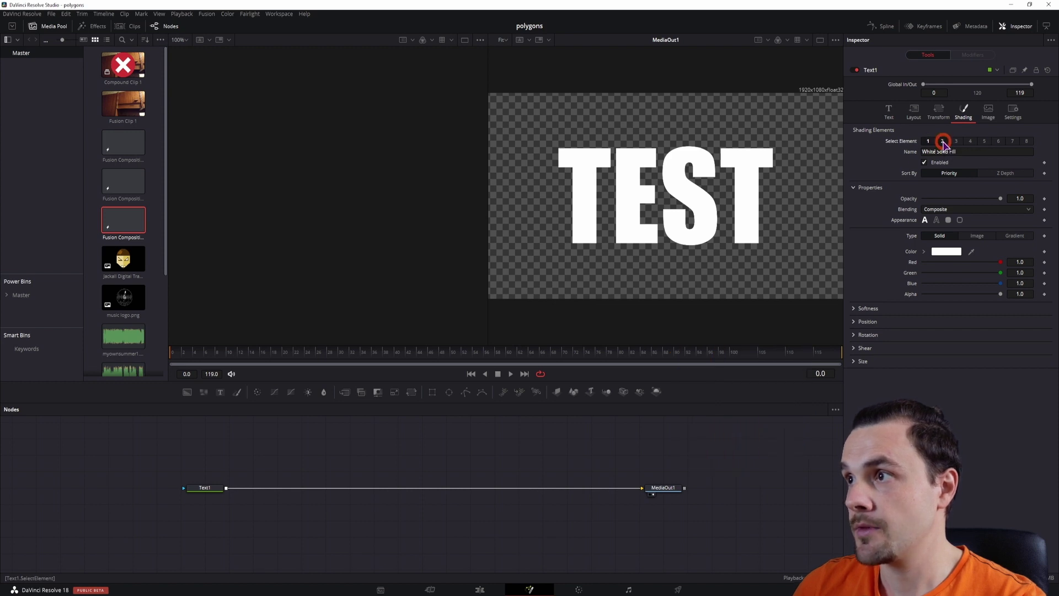
left_click(925, 163)
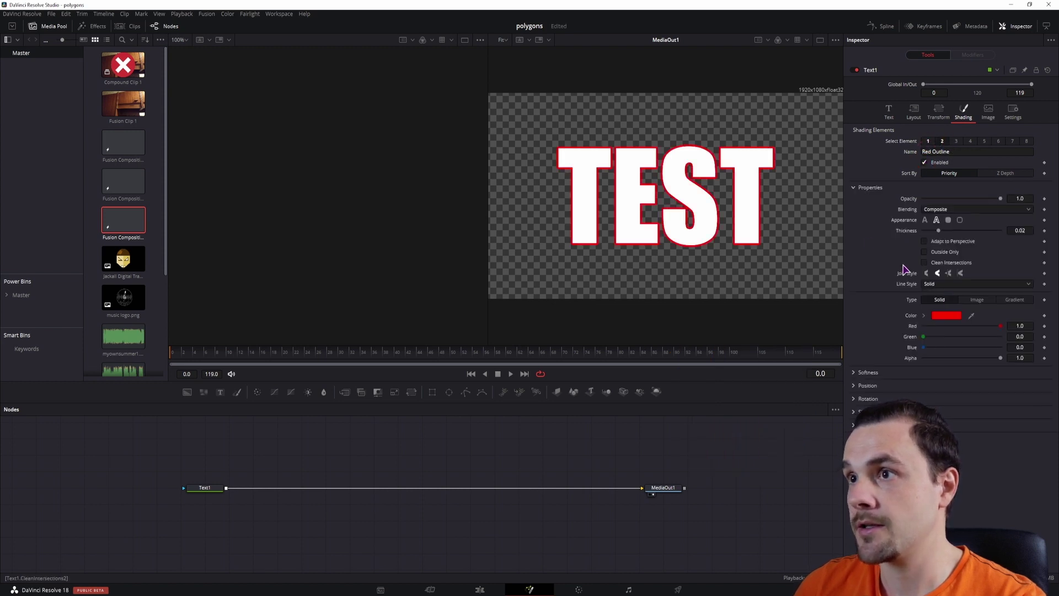
left_click_drag(927, 334, 1000, 336)
left_click_drag(924, 348, 1001, 348)
left_click(928, 142)
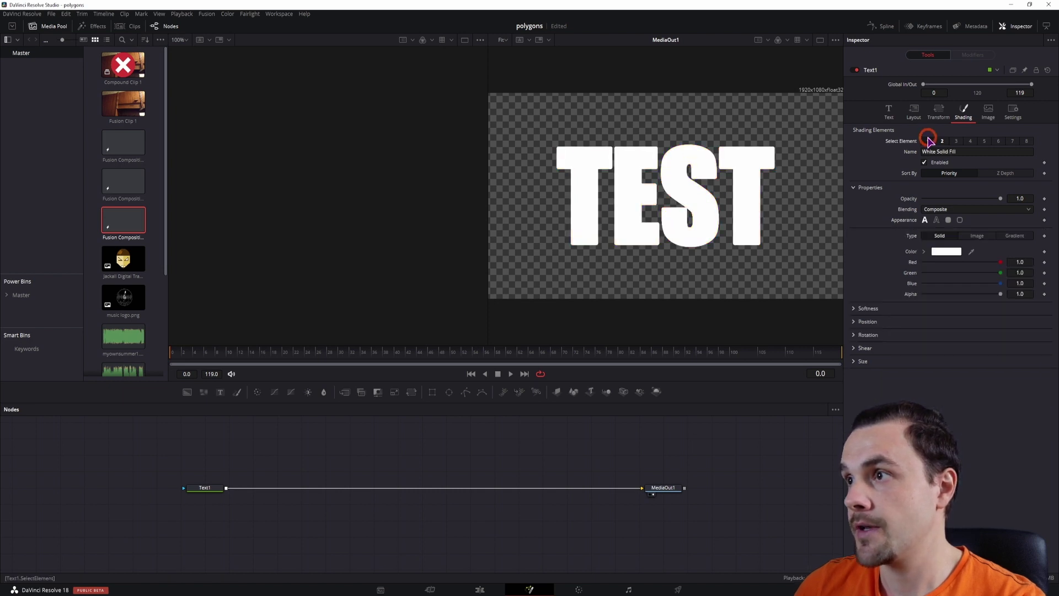
left_click(924, 163)
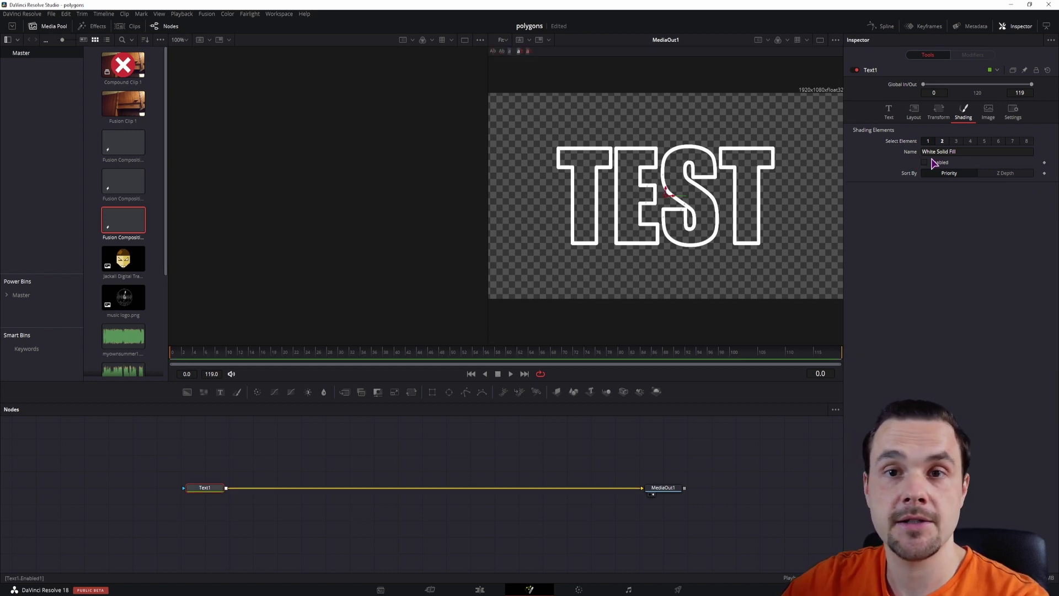
left_click(297, 513)
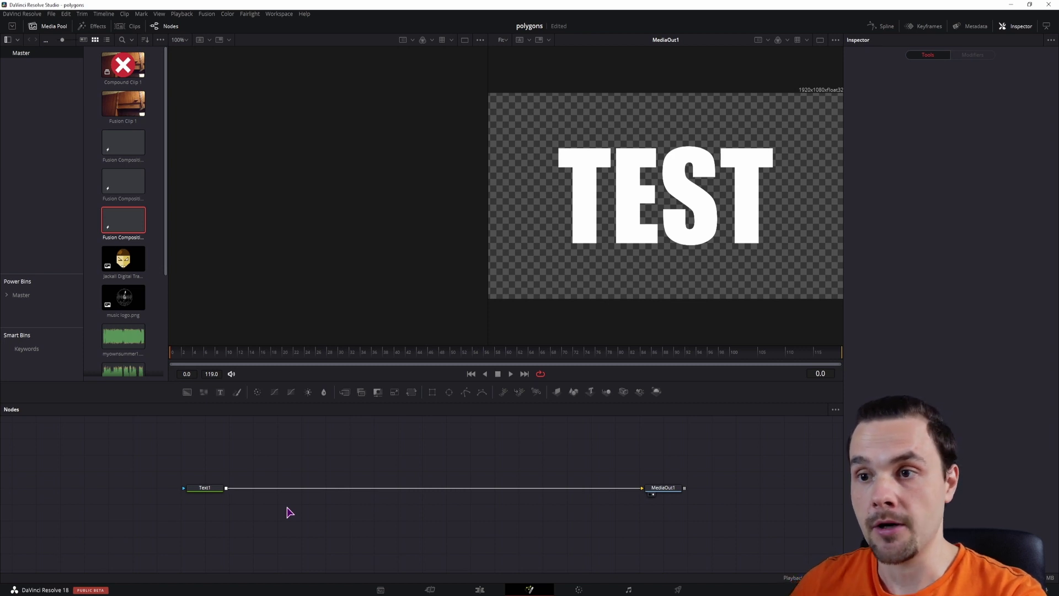
- Add an Edge Detect node after the Text node using the 'edge' tool search
key("ctrl+space")
type("edge")
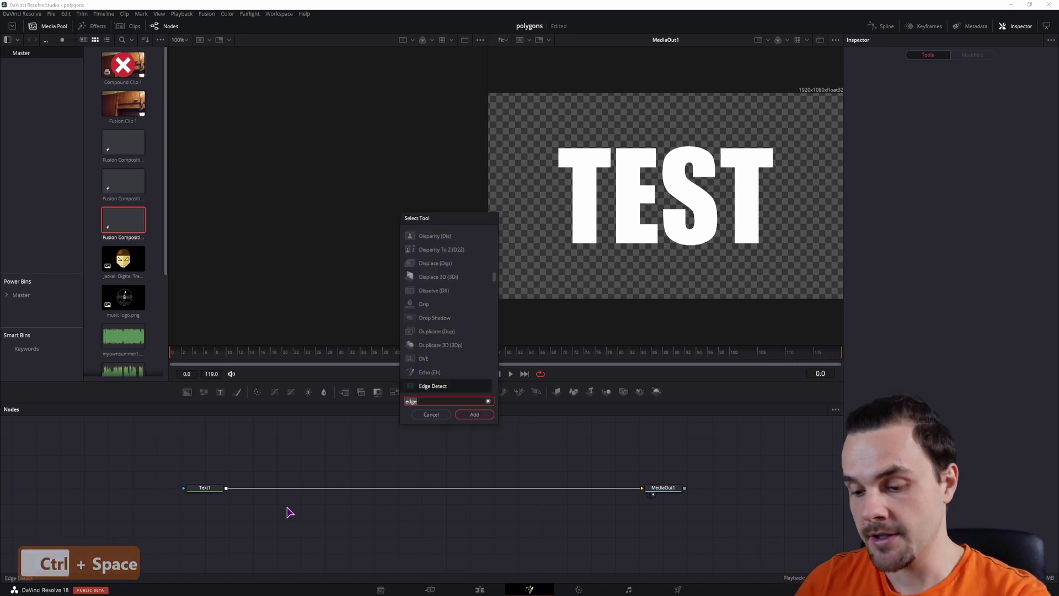
key("Return")
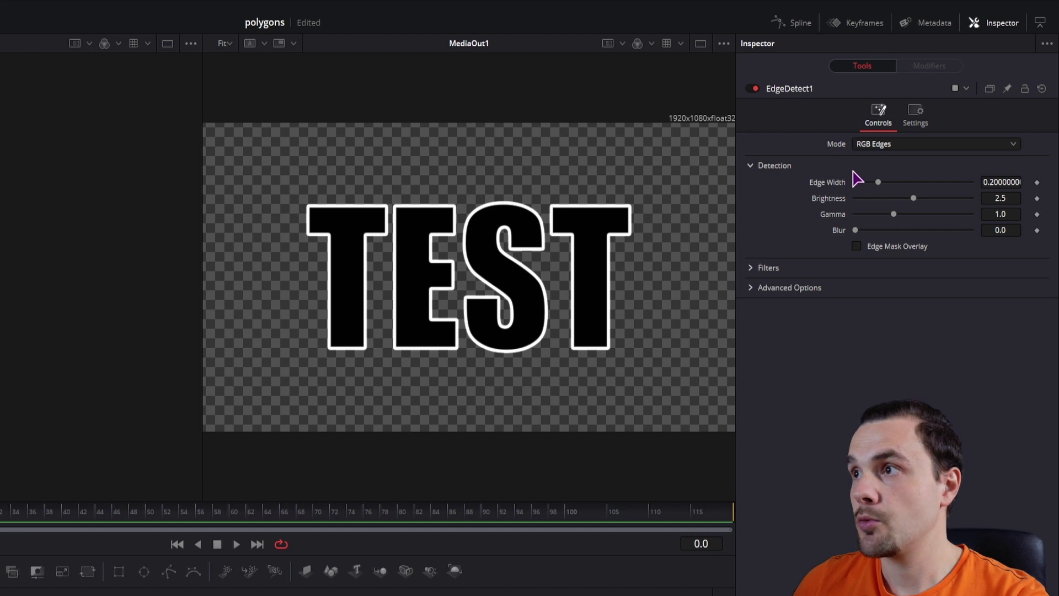
- Switch Edge Detect to Grayscale Edges and adjust the edge colour's red and green values
left_click(876, 150)
left_click(886, 176)
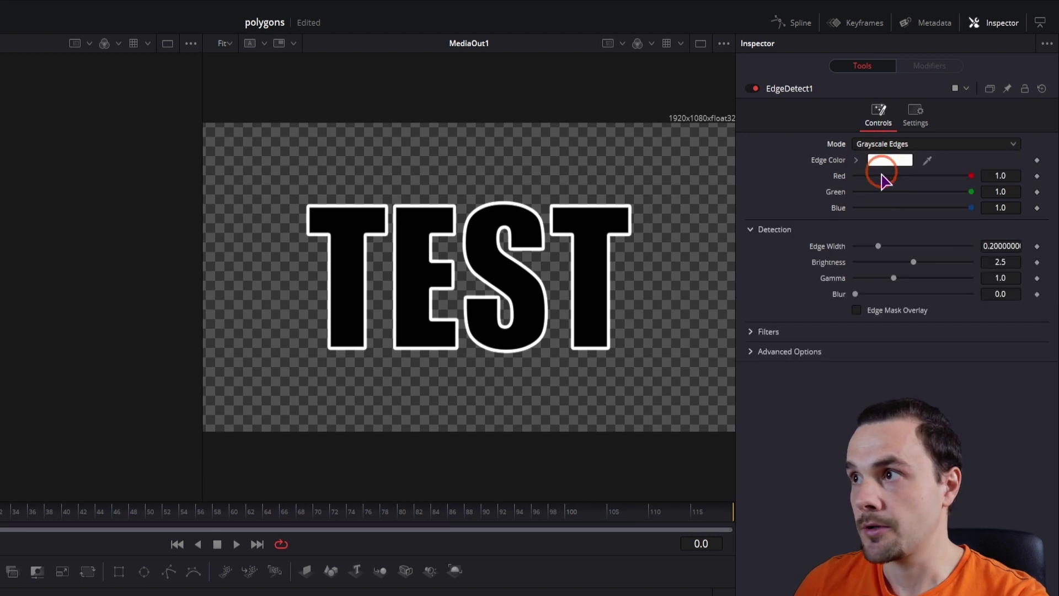
left_click_drag(969, 177, 770, 182)
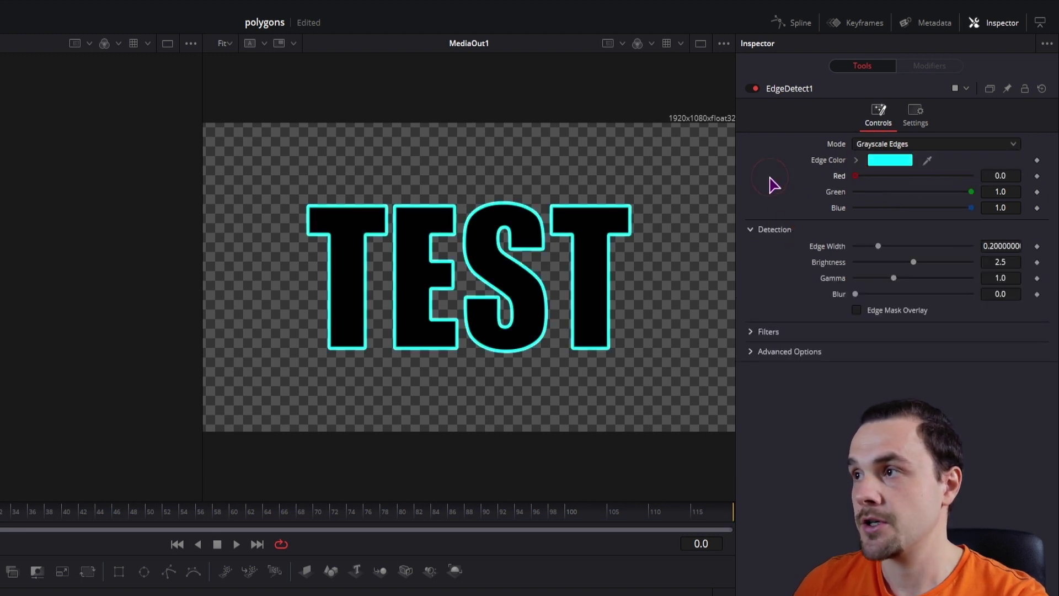
left_click_drag(970, 193, 337, 191)
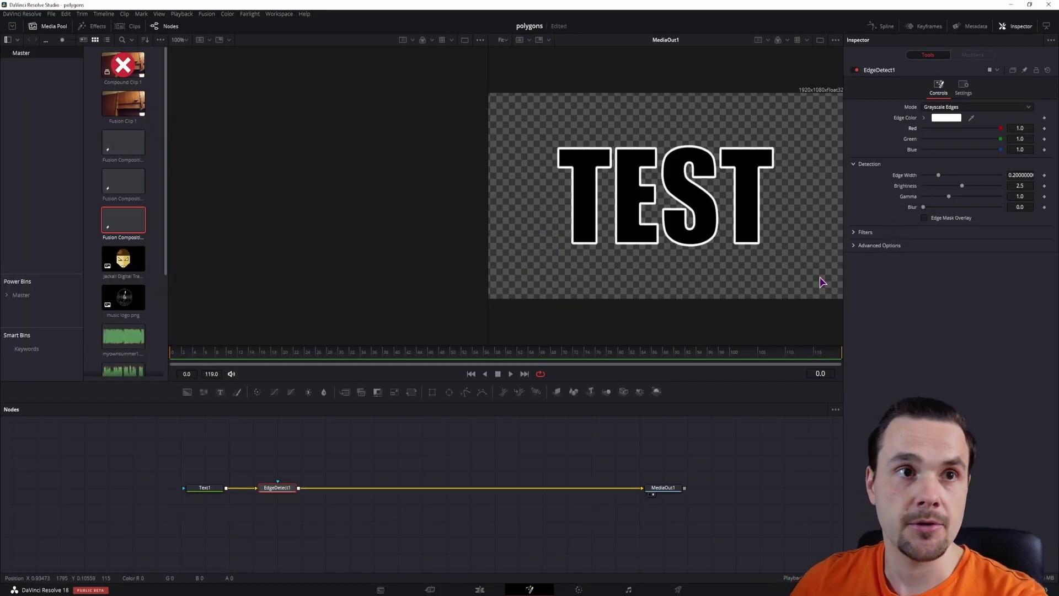
left_click(356, 463)
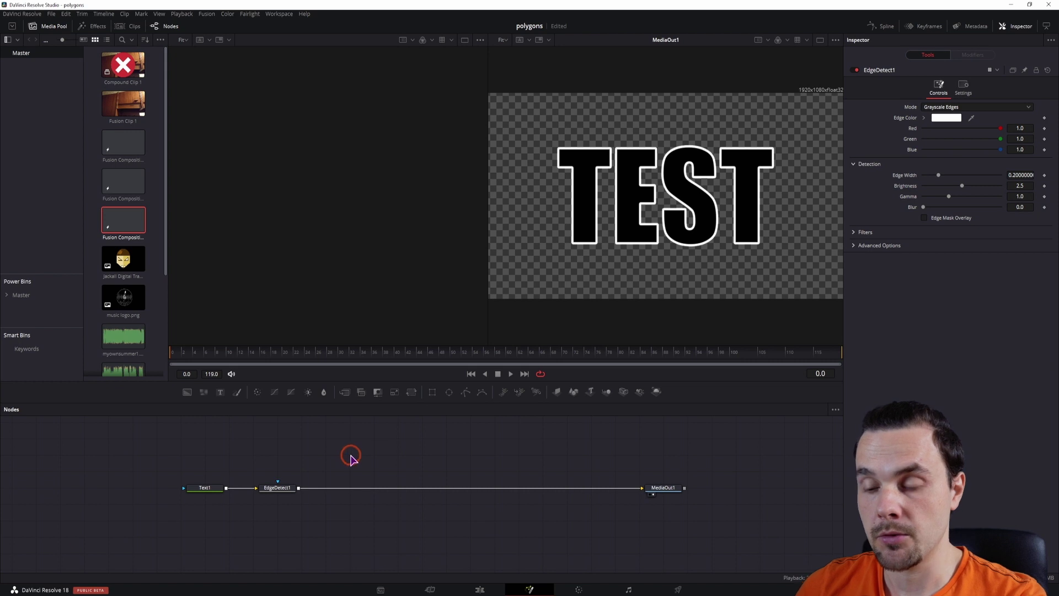
key("ctrl+space")
- Insert a Delta Keyer between EdgeDetect1 and the output, shown in the left viewer
type("Delta Keyer")
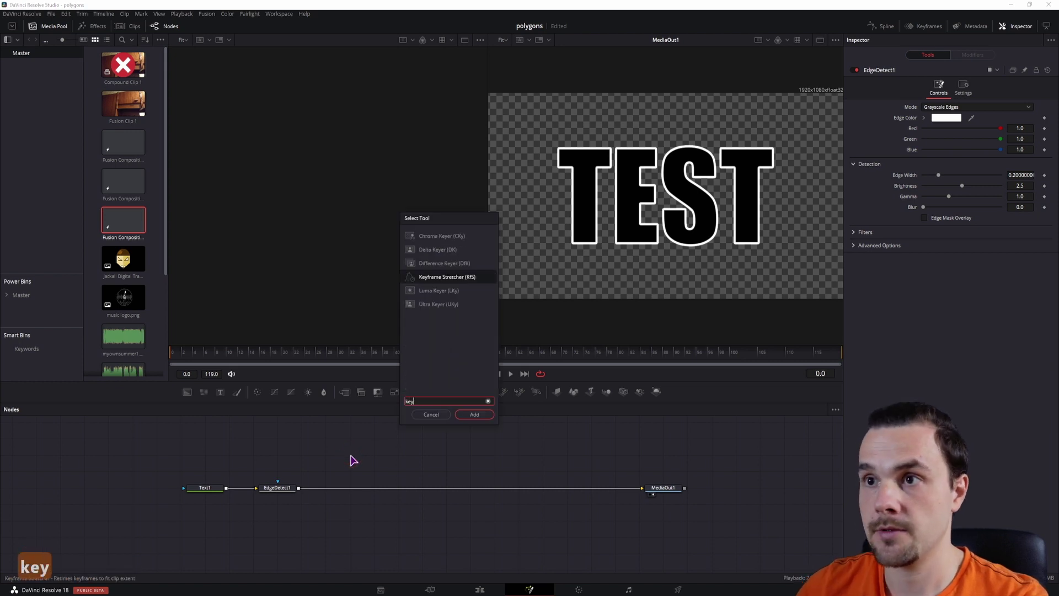
left_click(480, 414)
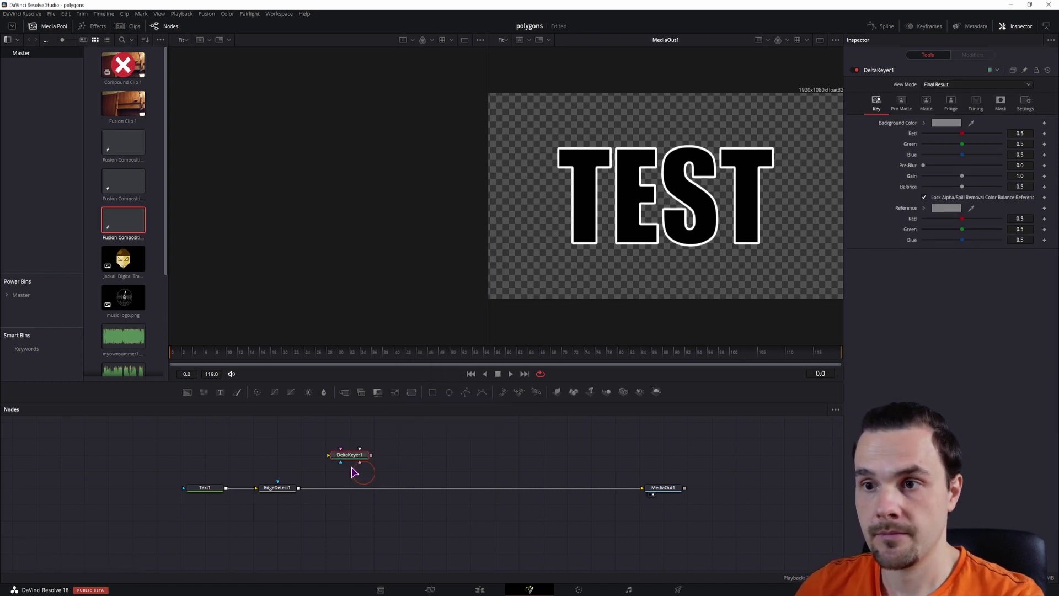
left_click_drag(349, 454, 345, 493)
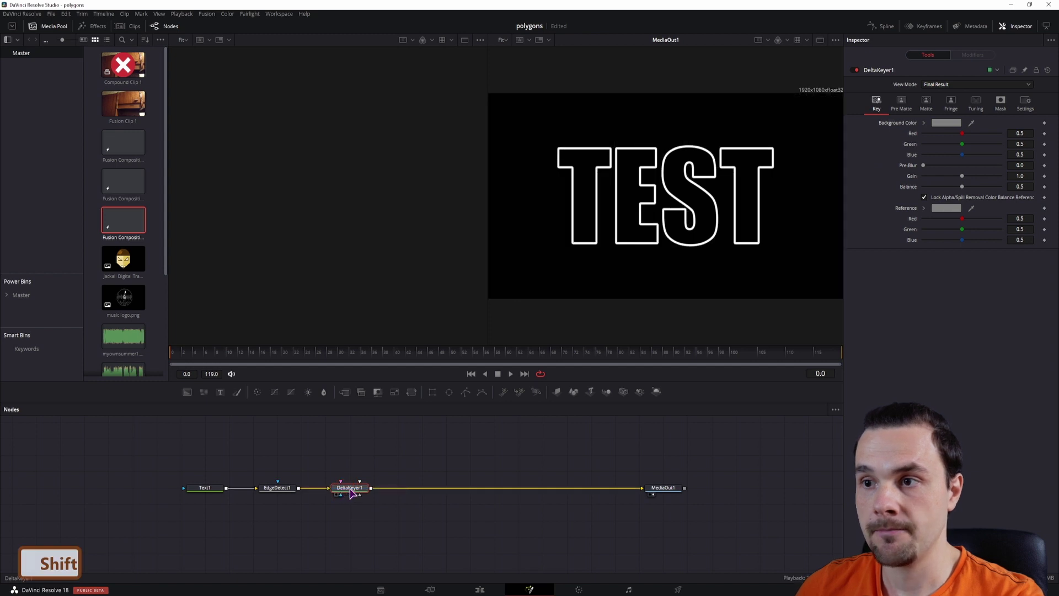
key("1")
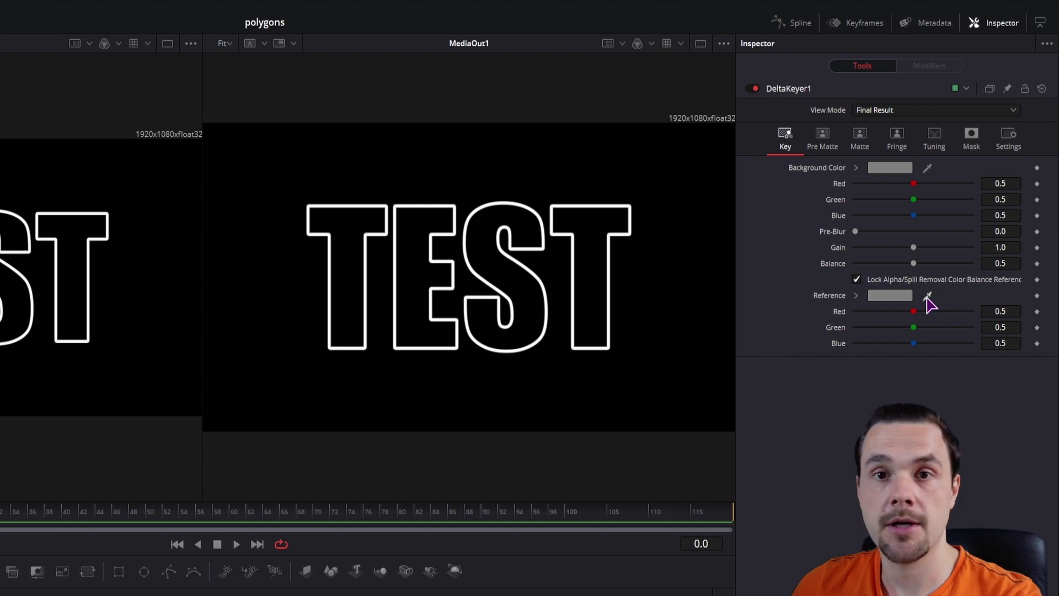
- Sample black as DeltaKeyer1's reference colour, then add a Background node
left_click(927, 298)
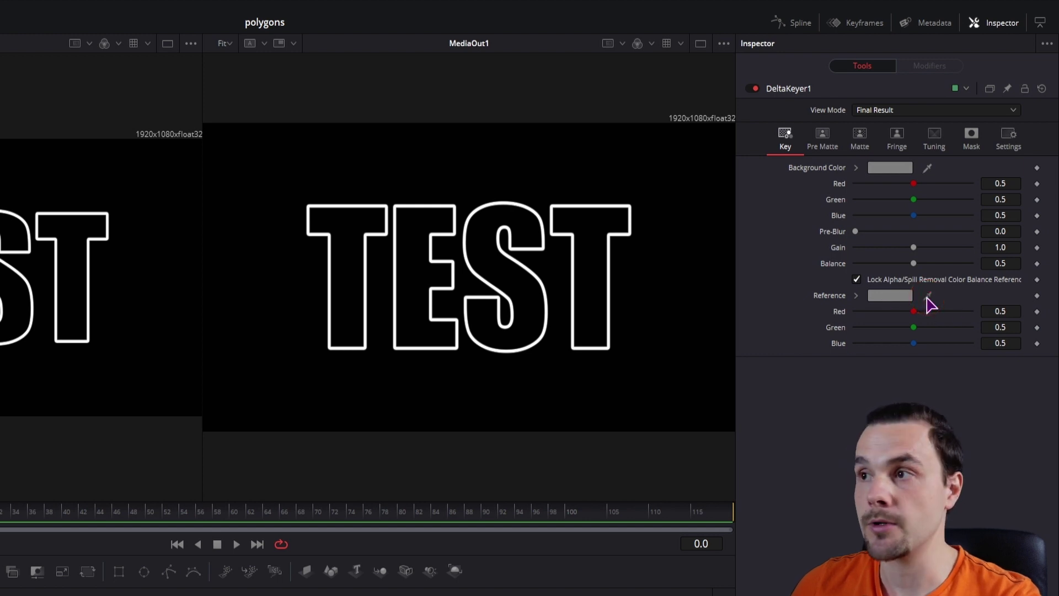
left_click_drag(928, 302, 600, 295)
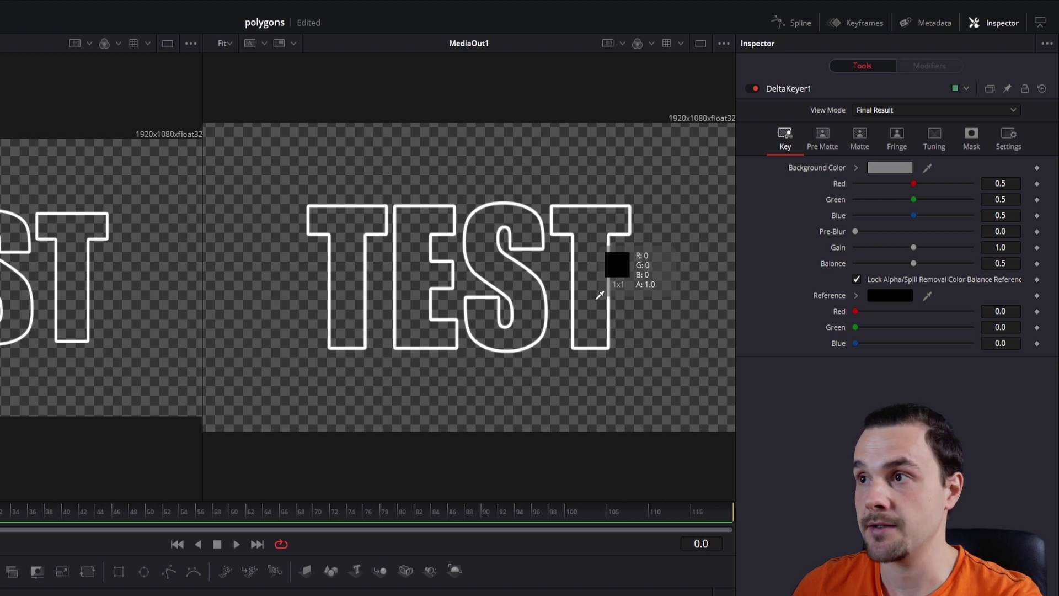
left_click_drag(600, 295, 600, 296)
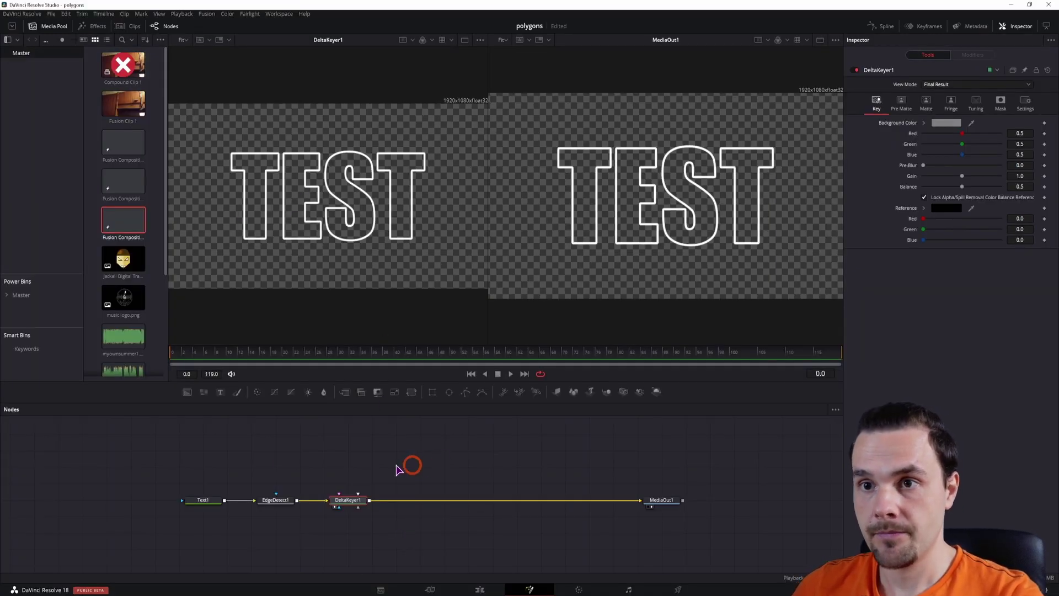
left_click_drag(188, 392, 435, 552)
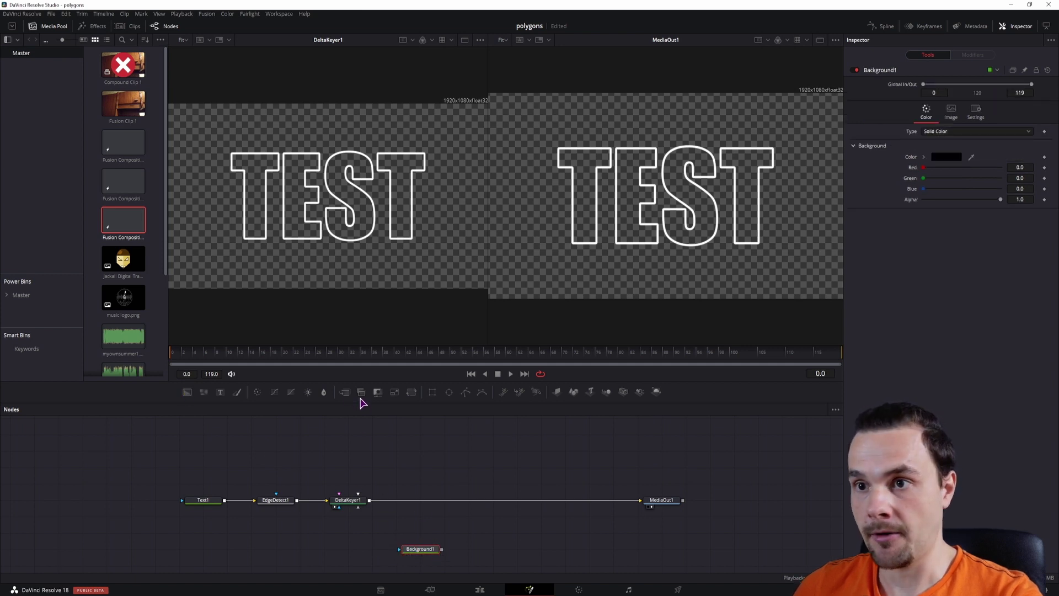
- Add Merge1 fed by DeltaKeyer1, with EdgeDetect1 connected as its mask
left_click_drag(361, 393, 396, 462)
left_click_drag(424, 533, 425, 533)
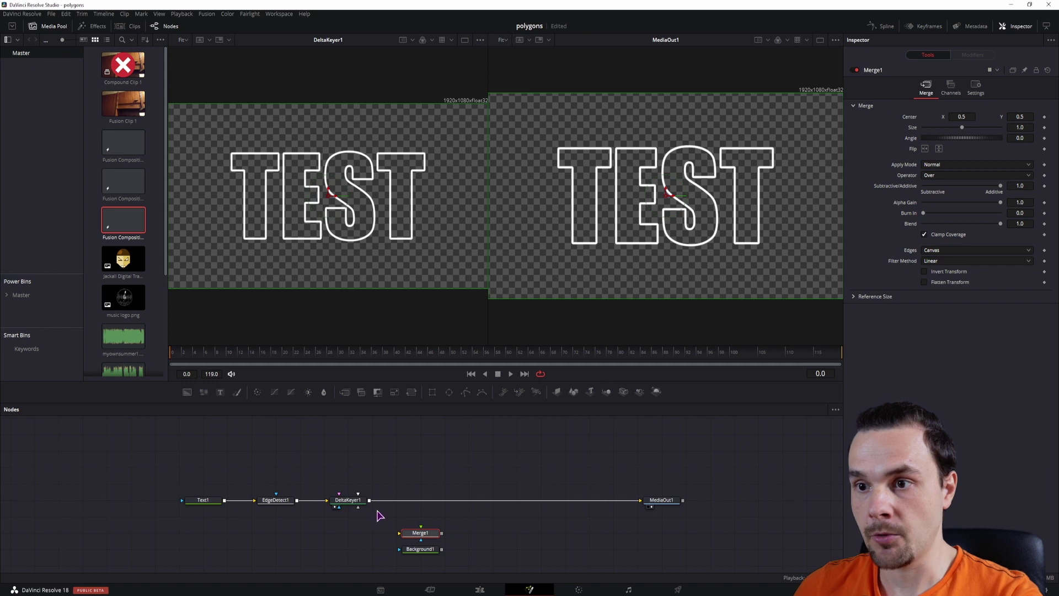
left_click_drag(369, 500, 399, 535)
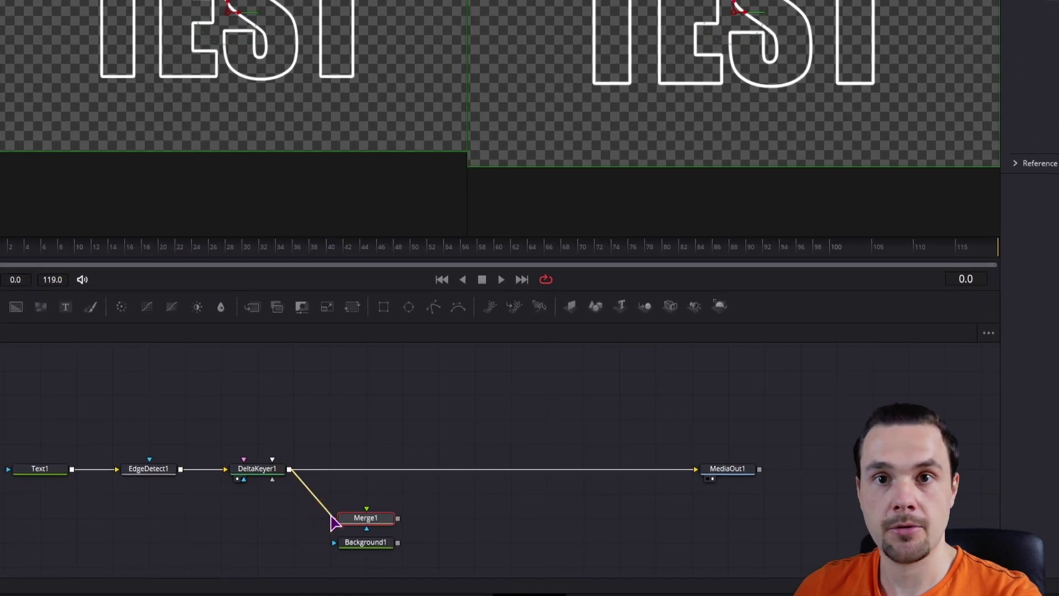
left_click_drag(334, 521, 361, 524)
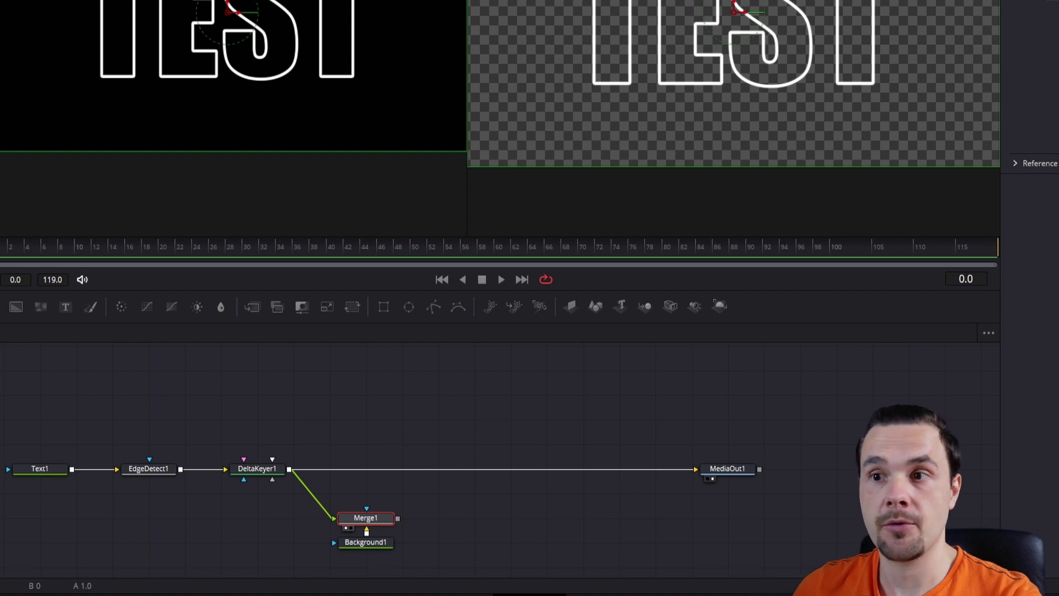
left_click(181, 469)
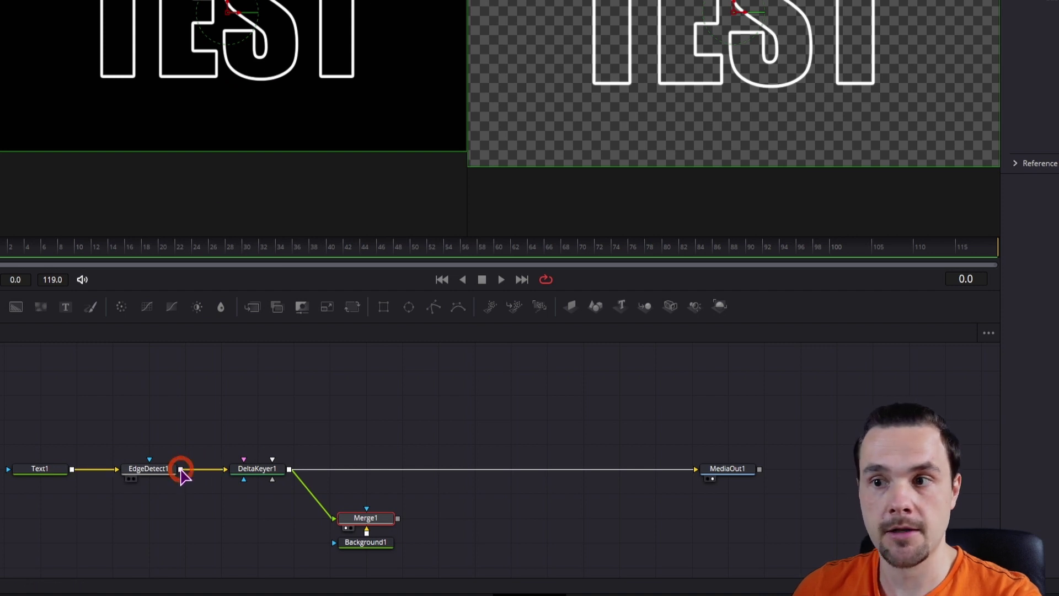
left_click_drag(181, 469, 368, 518)
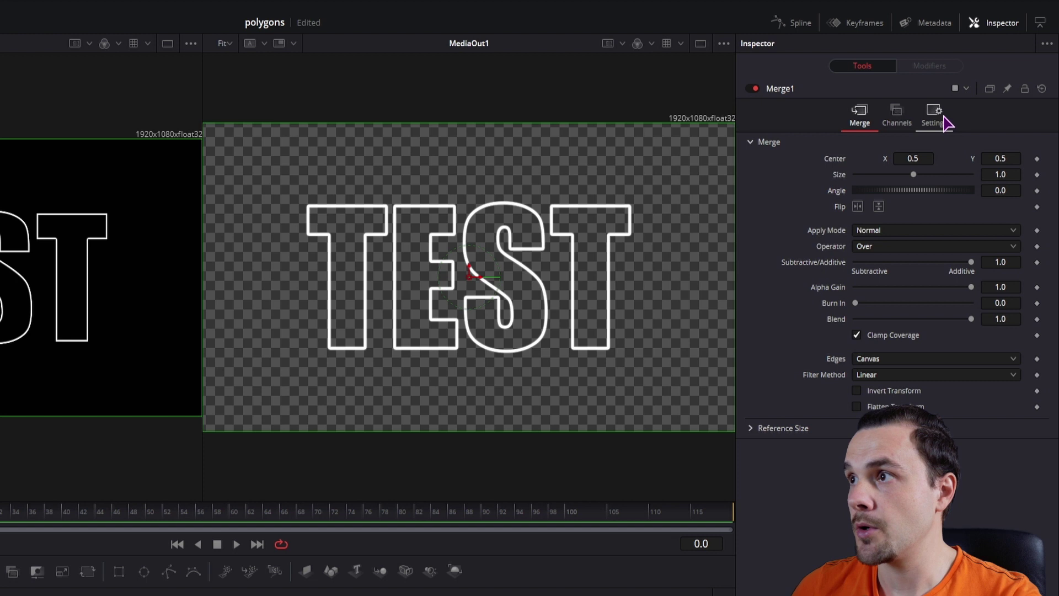
- Enable Multiply by Mask in Merge1's Settings
left_click(934, 116)
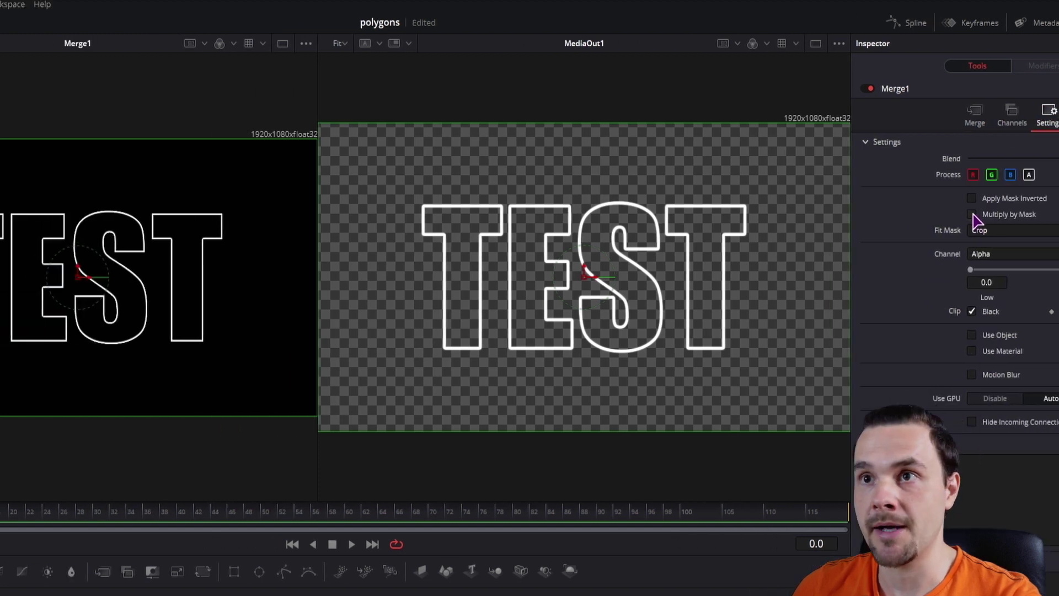
left_click(856, 214)
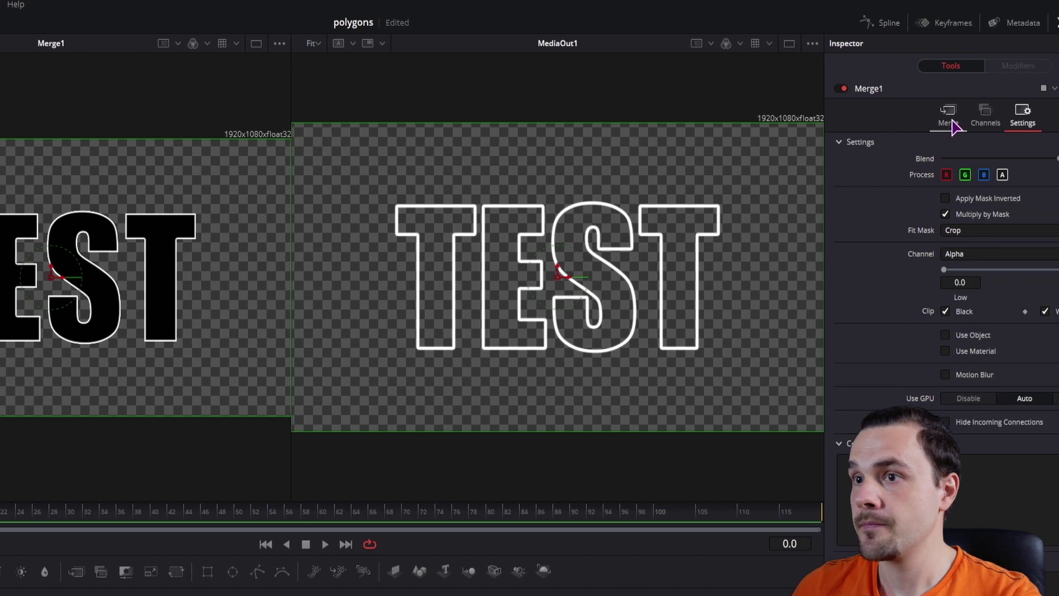
left_click(1051, 116)
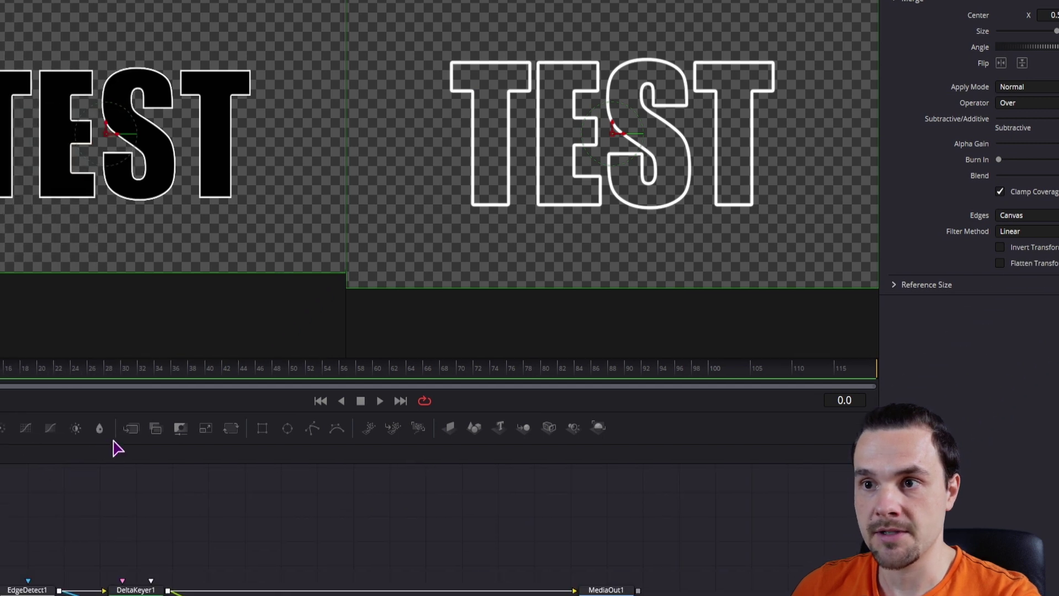
- Add Merge2 combining Merge1 with DeltaKeyer1's outline and view its result
left_click_drag(252, 306, 358, 462)
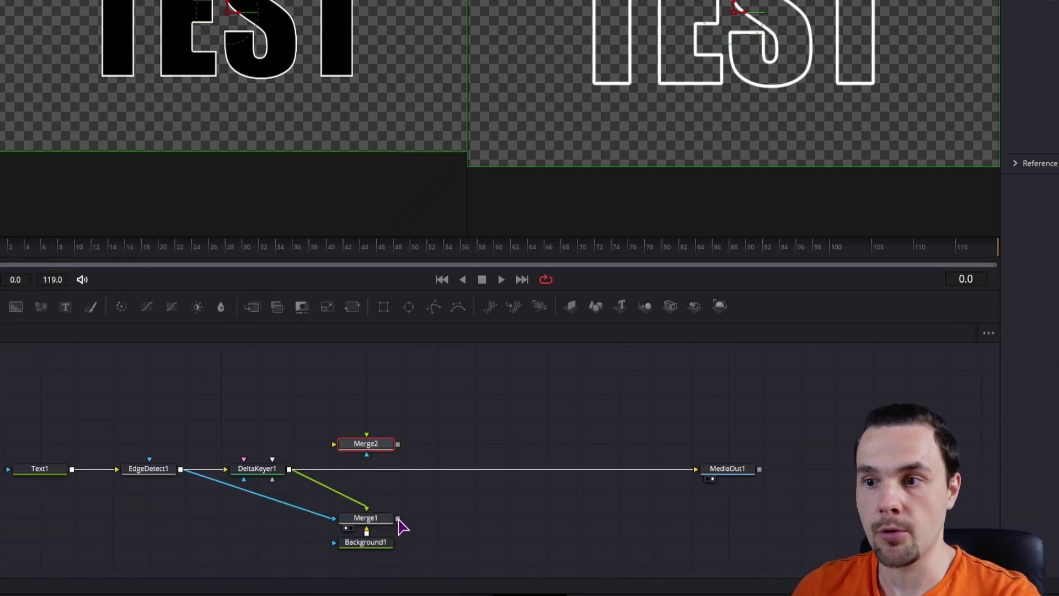
left_click_drag(398, 519, 335, 446)
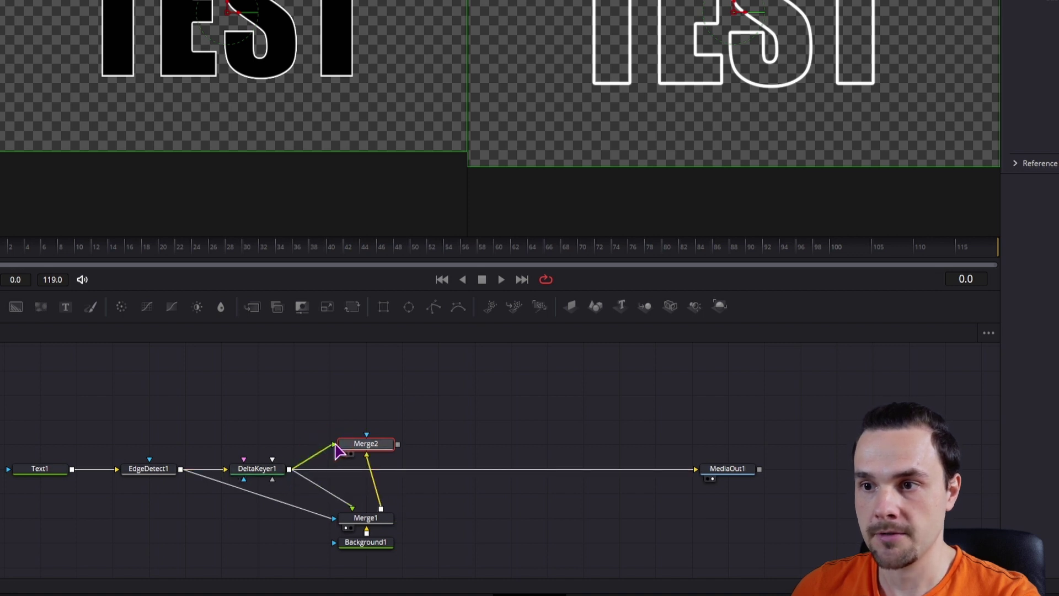
left_click(361, 441)
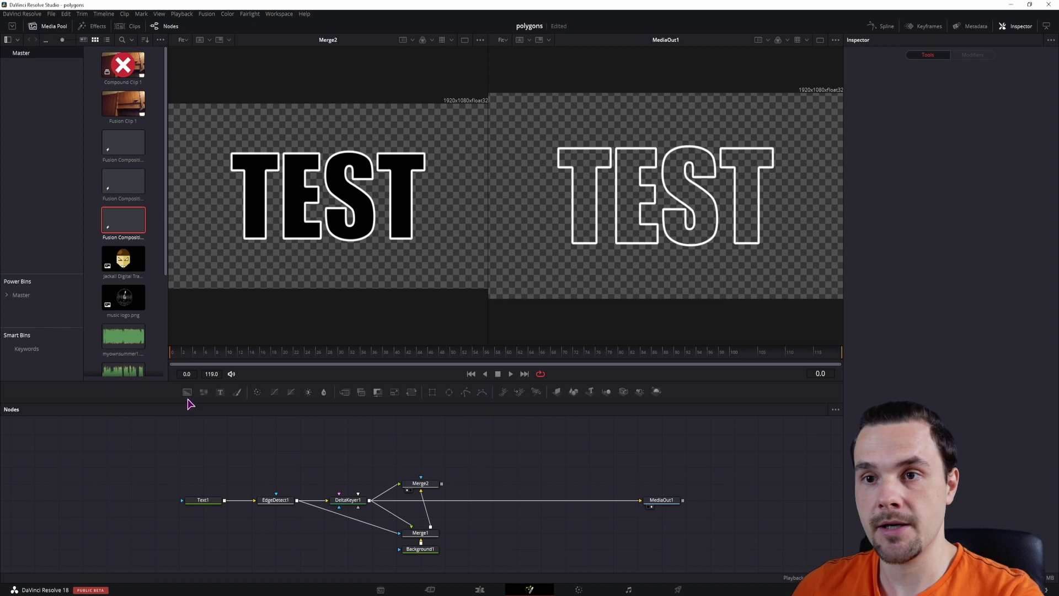
- Add Background2 with red, green and blue at 1.0 for solid white
left_click_drag(187, 392, 497, 469)
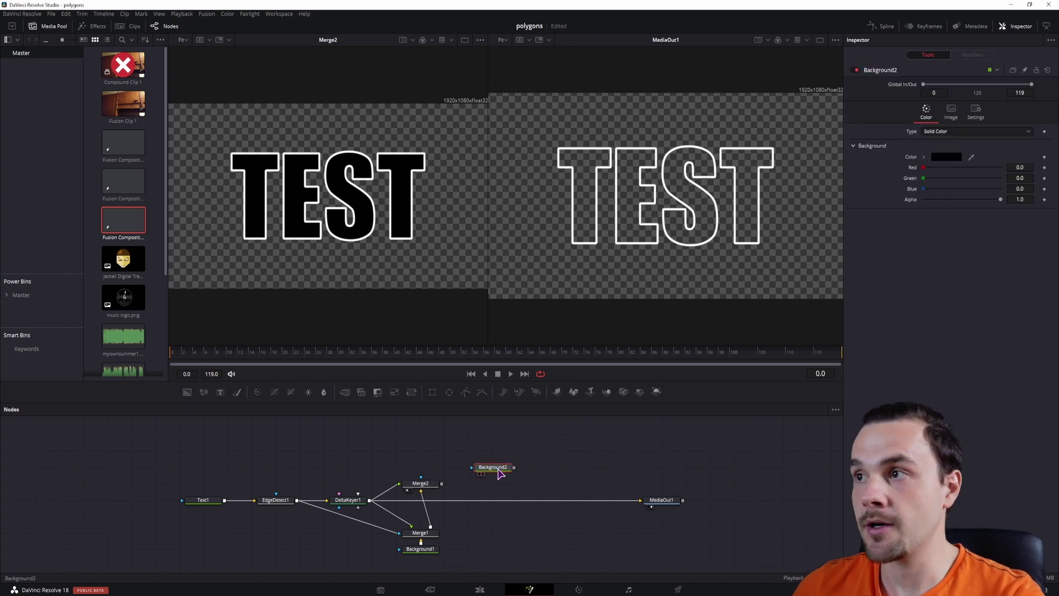
left_click_drag(923, 167, 992, 182)
left_click_drag(923, 189, 1011, 190)
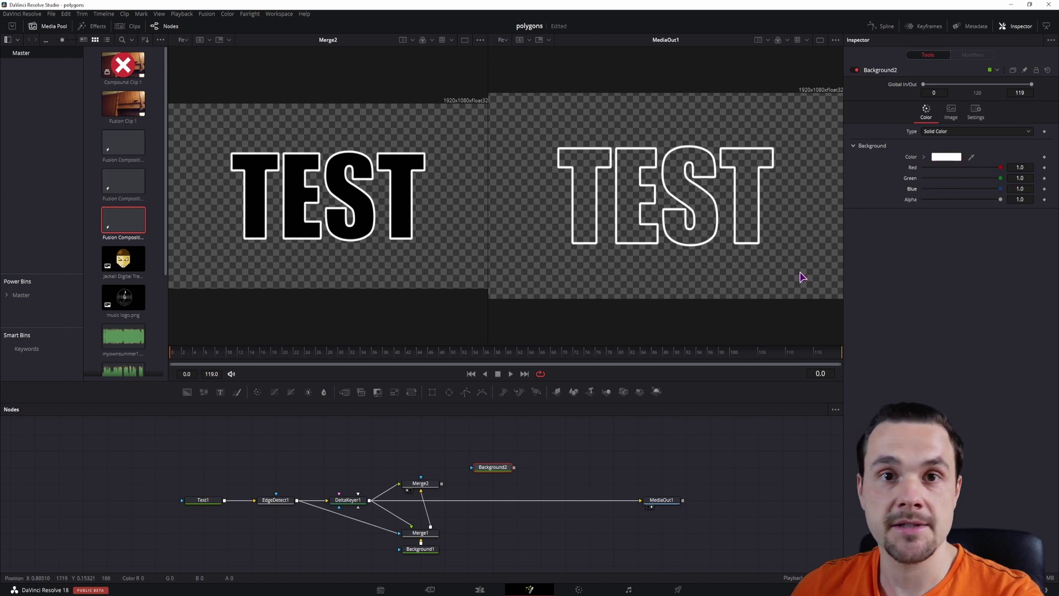
left_click_drag(486, 468, 484, 452)
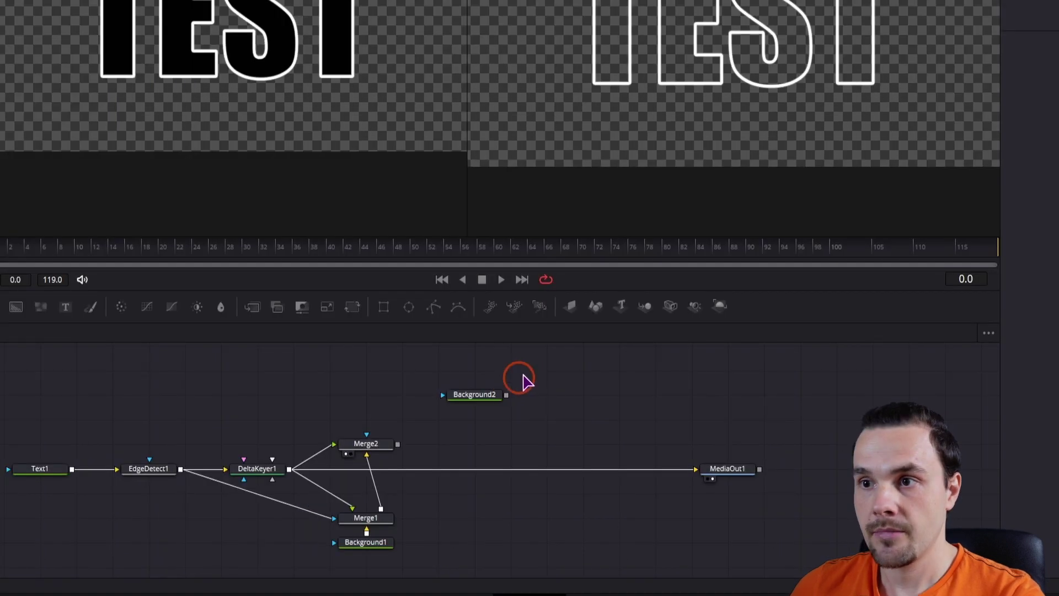
- Add Rectangle1 and Merge3, wiring Merge2 and Background2 in with Rectangle1 as mask
left_click_drag(432, 392, 488, 418)
left_click_drag(468, 345, 583, 371)
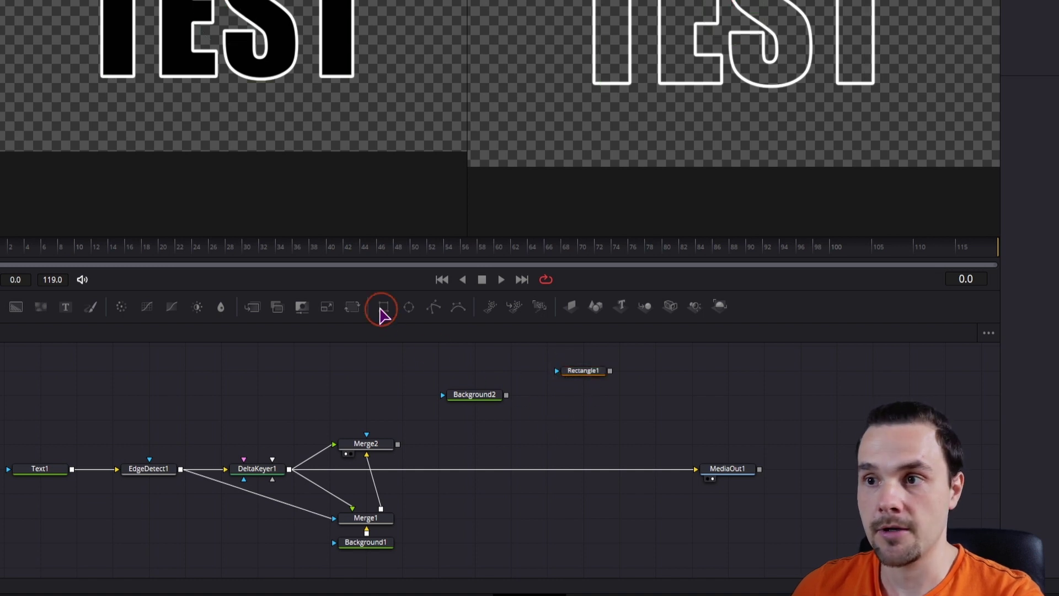
left_click_drag(261, 309, 476, 446)
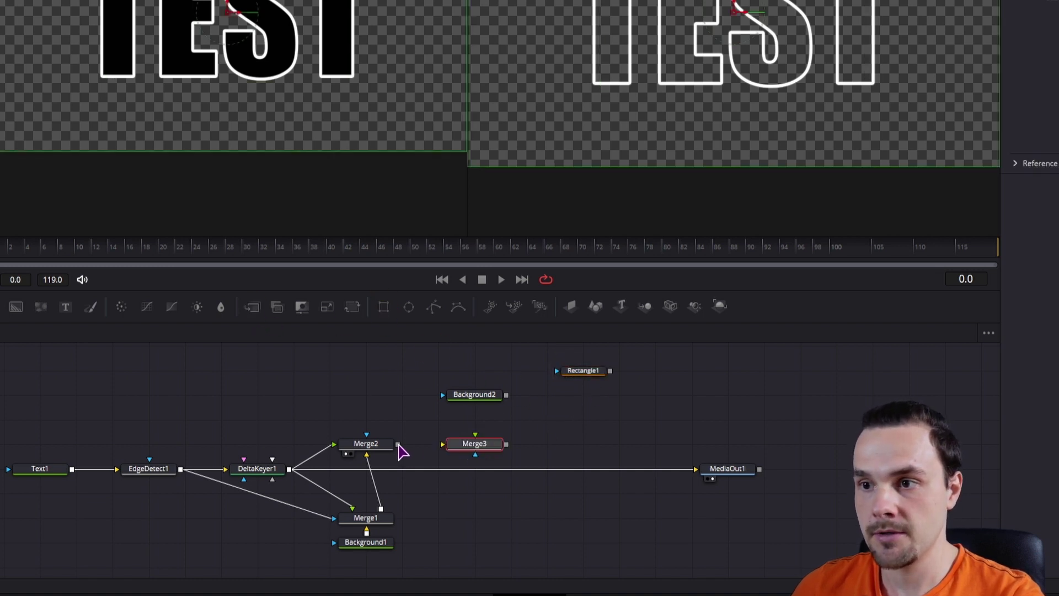
left_click_drag(398, 444, 447, 453)
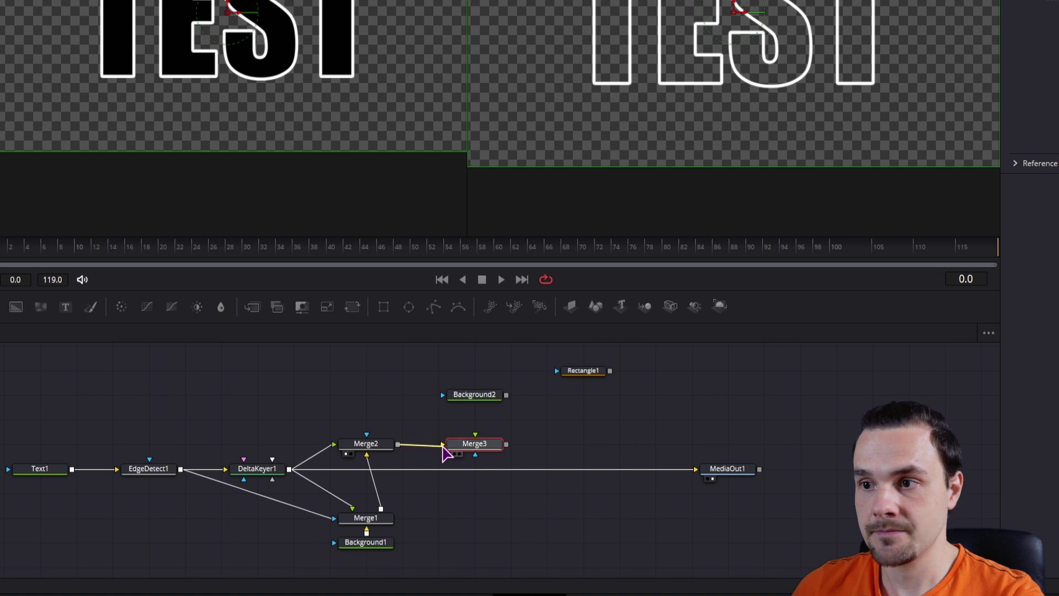
left_click_drag(506, 396, 477, 440)
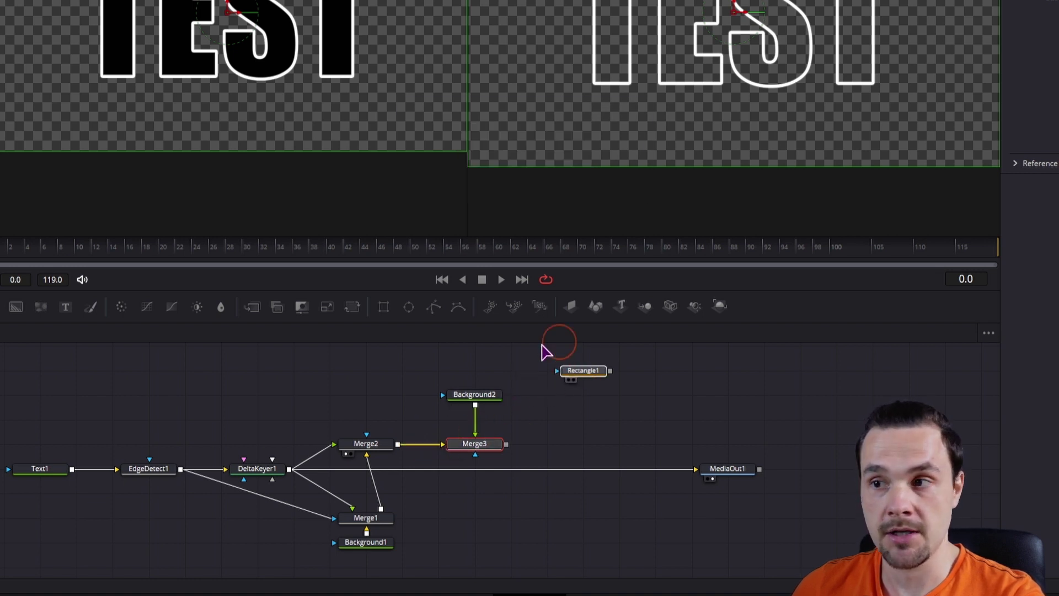
left_click_drag(577, 376, 477, 456)
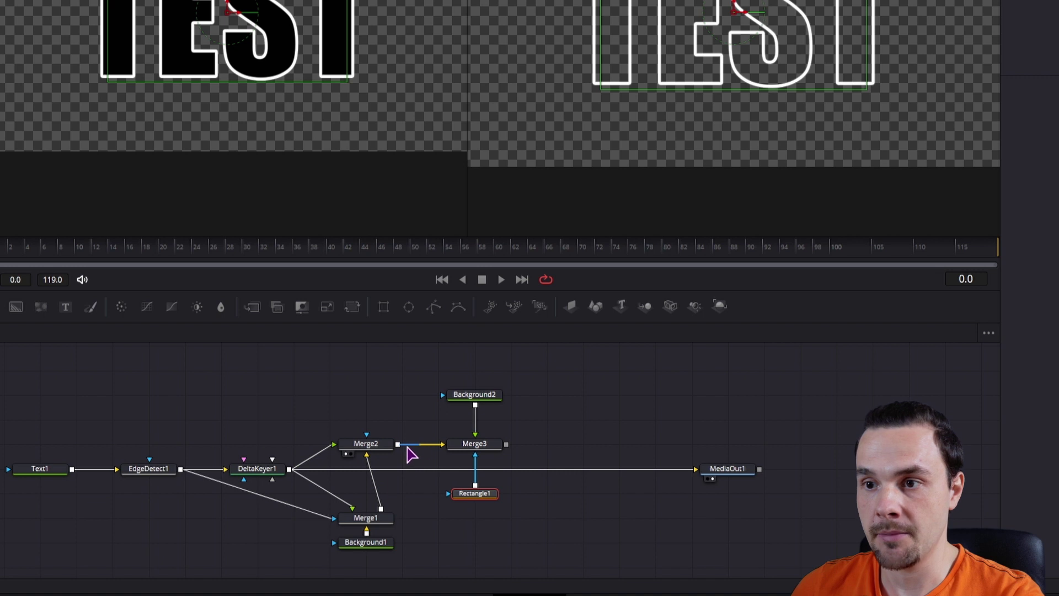
- Mask Background2 with EdgeDetect1 and view Merge3's result
left_click_drag(180, 469, 444, 396)
left_click(467, 395)
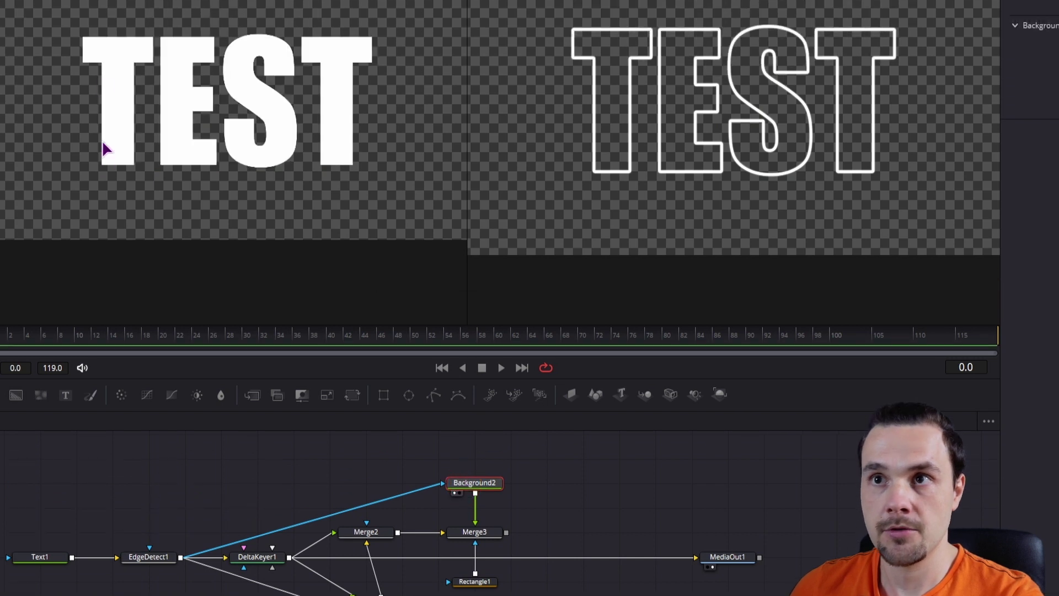
left_click(472, 535)
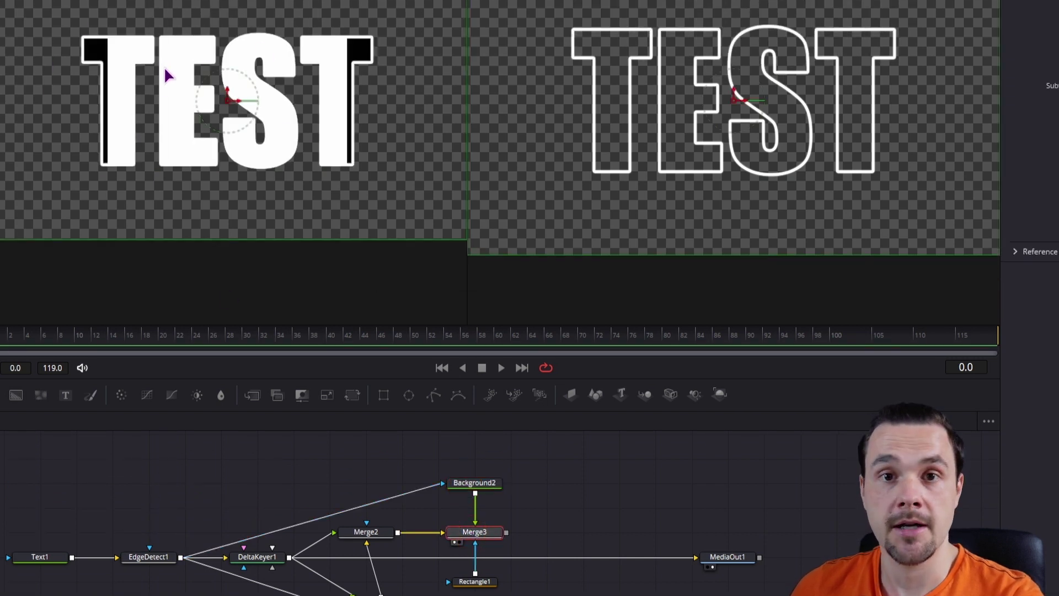
- Widen, heighten and tilt Rectangle1 below the text (center Y −0.9747, angle 6.756)
left_click(478, 582)
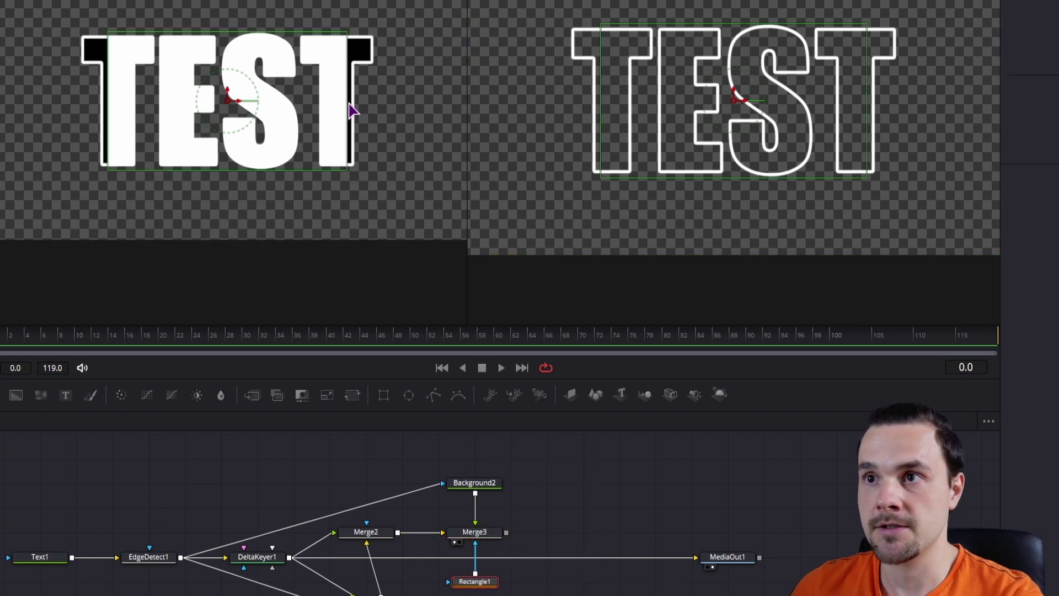
left_click_drag(348, 105, 504, 115)
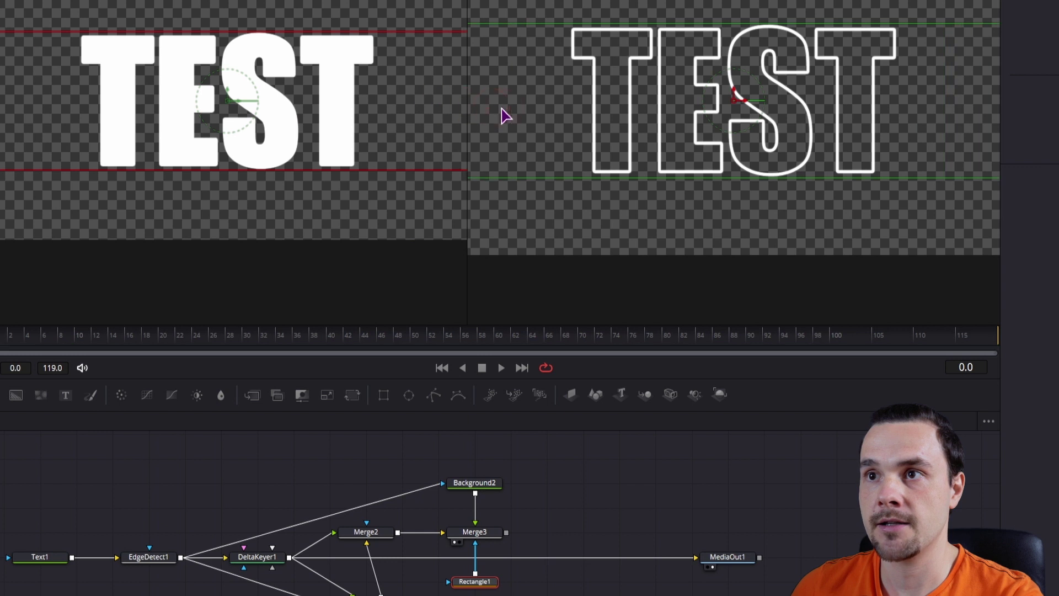
left_click_drag(236, 43, 238, 0)
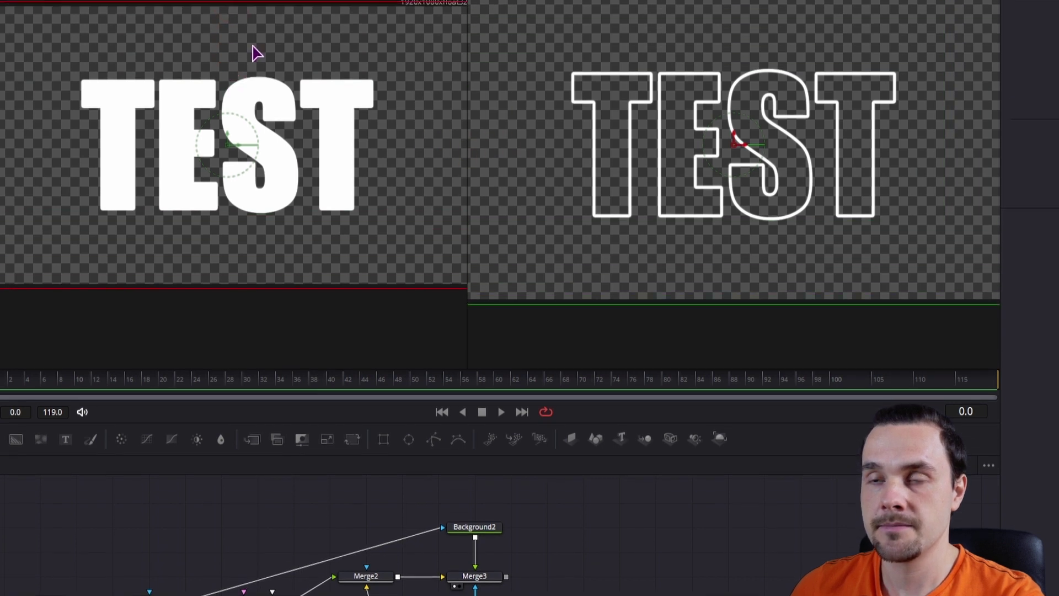
scroll(266, 131, "down", 3)
left_click_drag(257, 95, 246, 371)
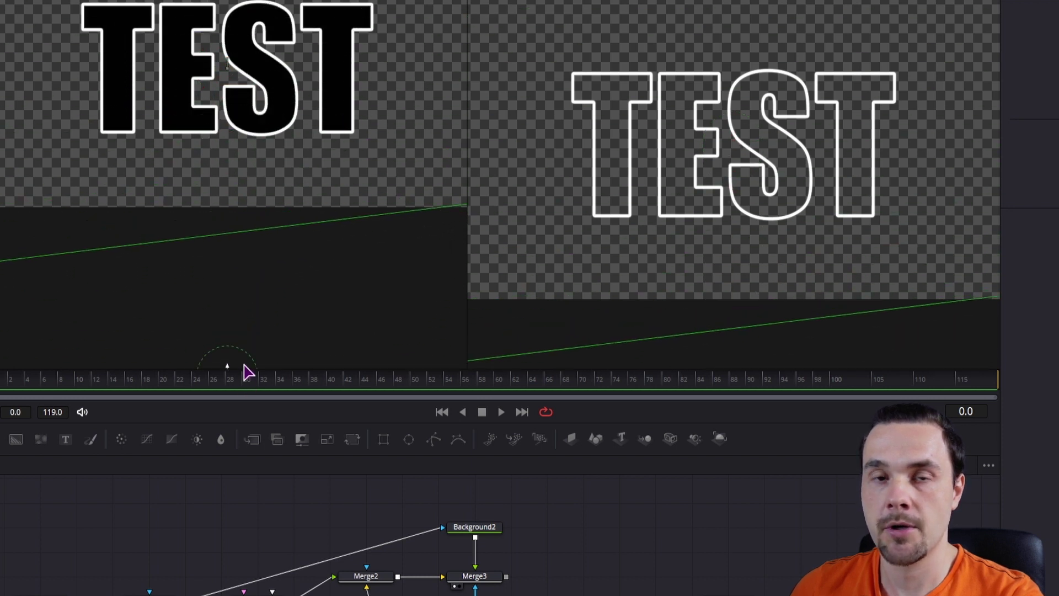
scroll(272, 241, "down", 3)
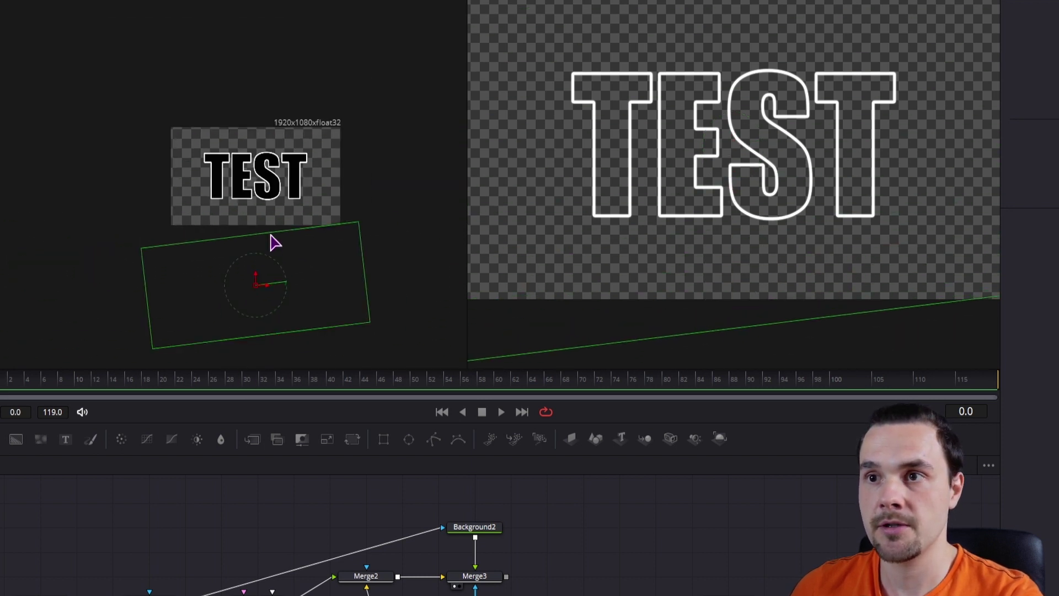
left_click_drag(251, 243, 246, 212)
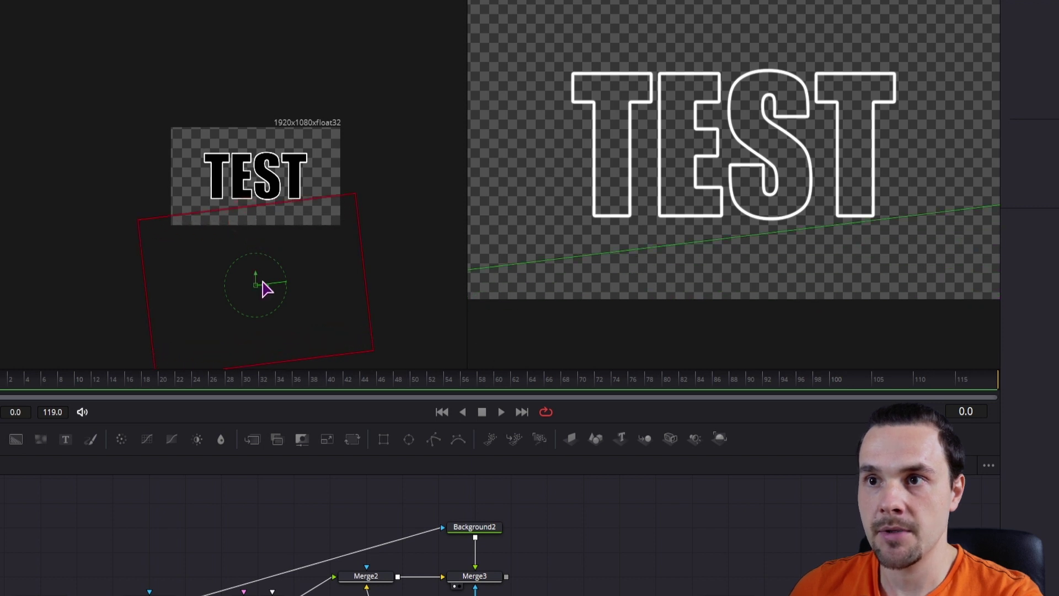
left_click(83, 386)
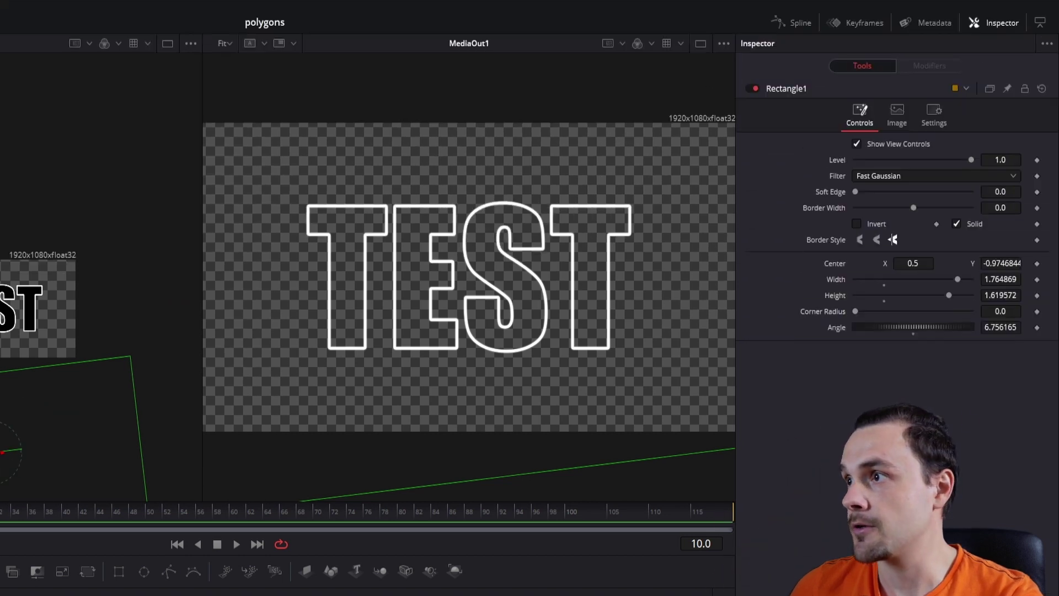
- Keyframe Rectangle1's centre at frame 10, raise it onto TEST at frame 59, and preview
left_click(1037, 263)
left_click_drag(64, 529, 224, 519)
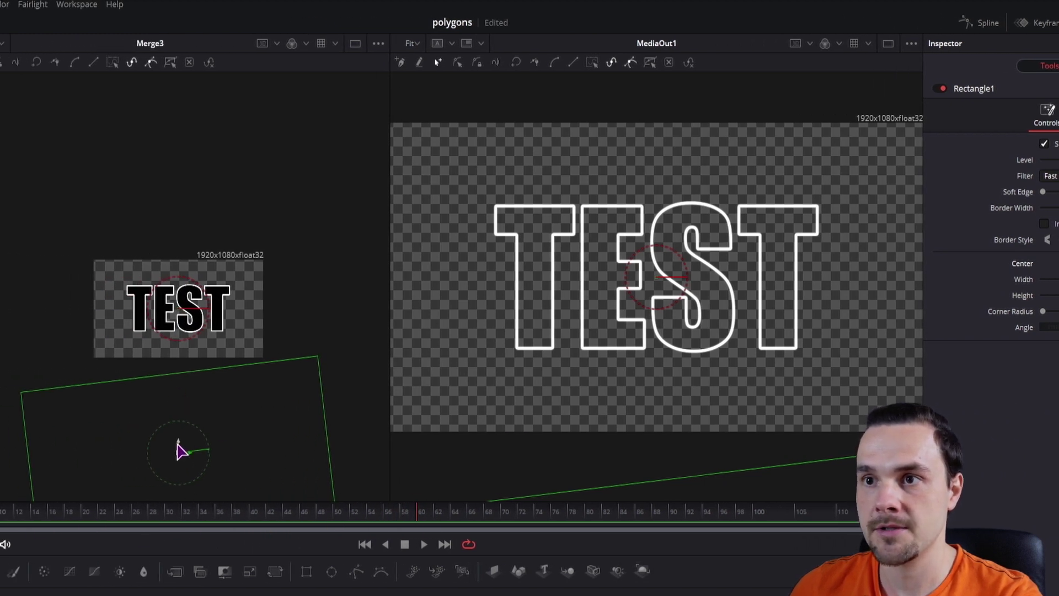
left_click_drag(178, 450, 181, 323)
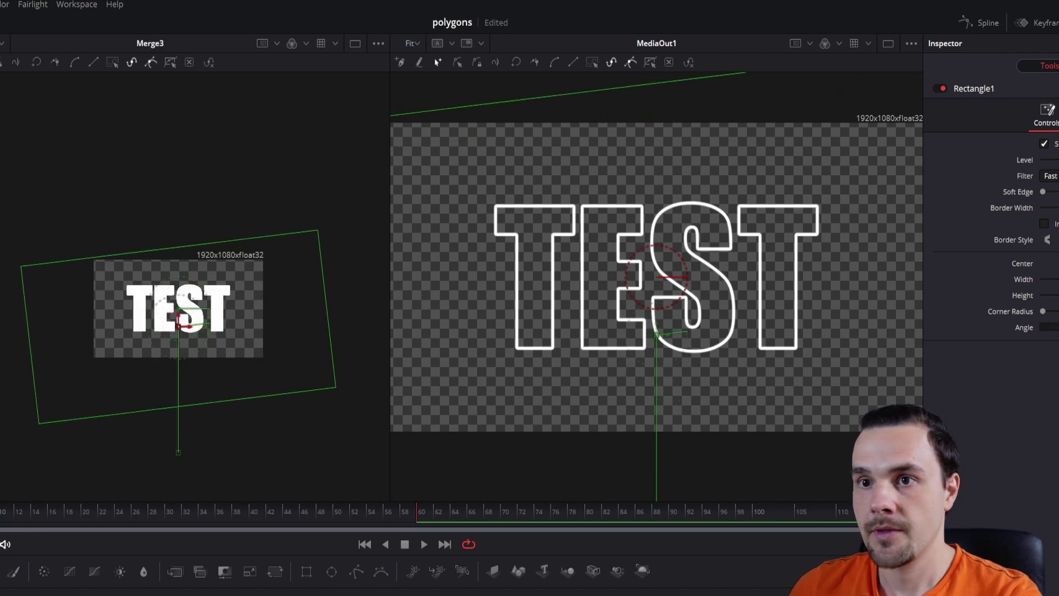
key("space")
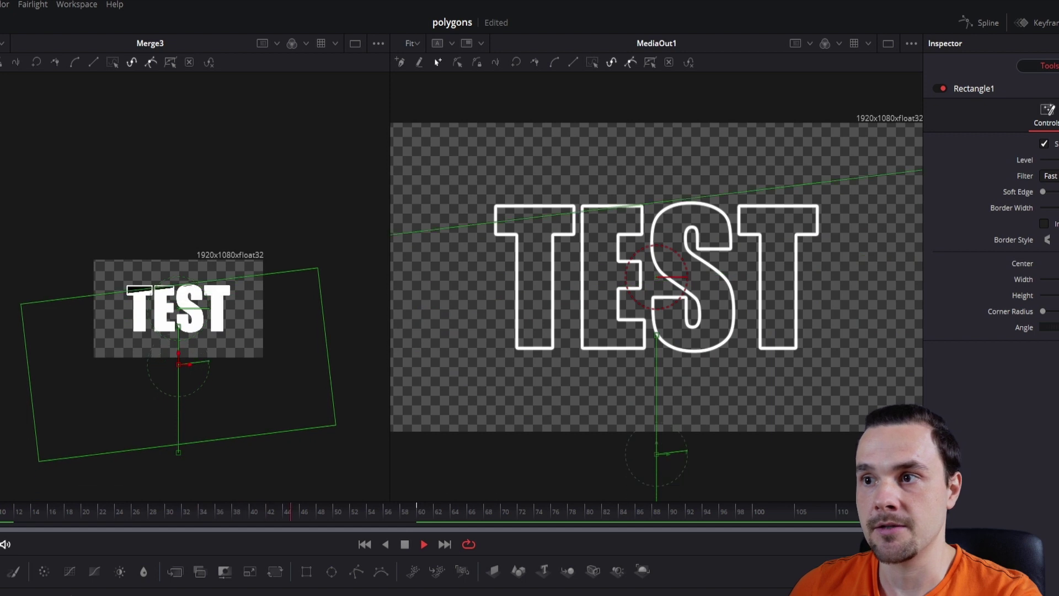
key("space")
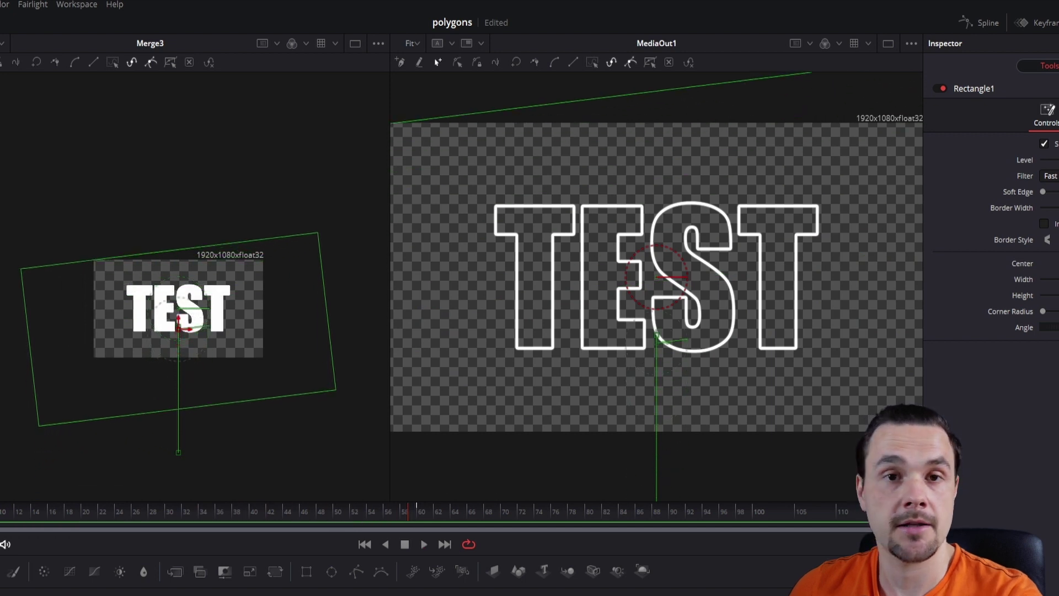
left_click(989, 34)
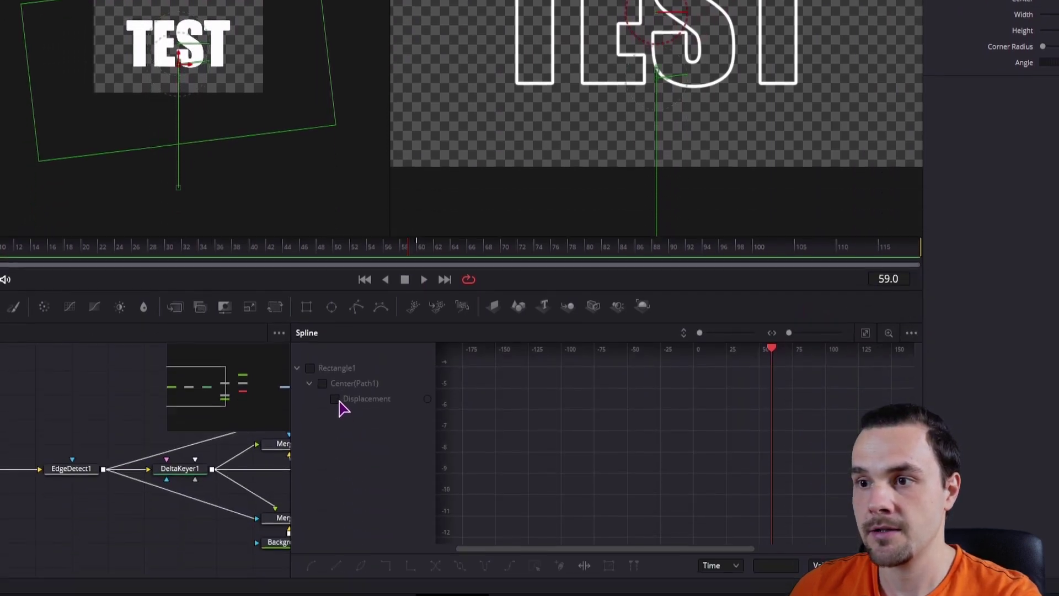
- Smooth both Displacement keyframes with S and lengthen the first keyframe's ease-out handle
left_click(338, 401)
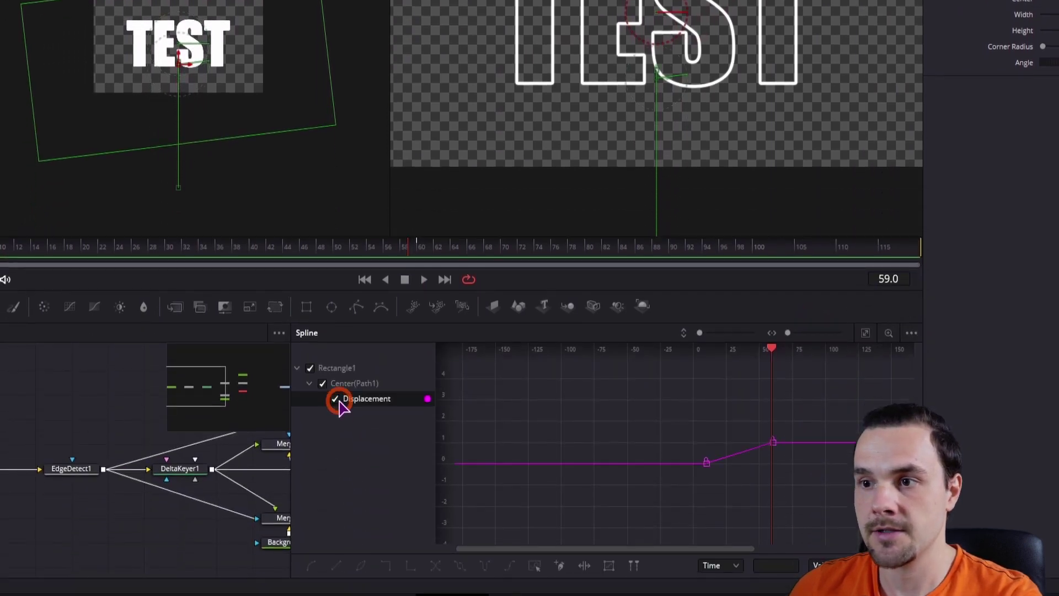
left_click_drag(236, 466, 12, 498)
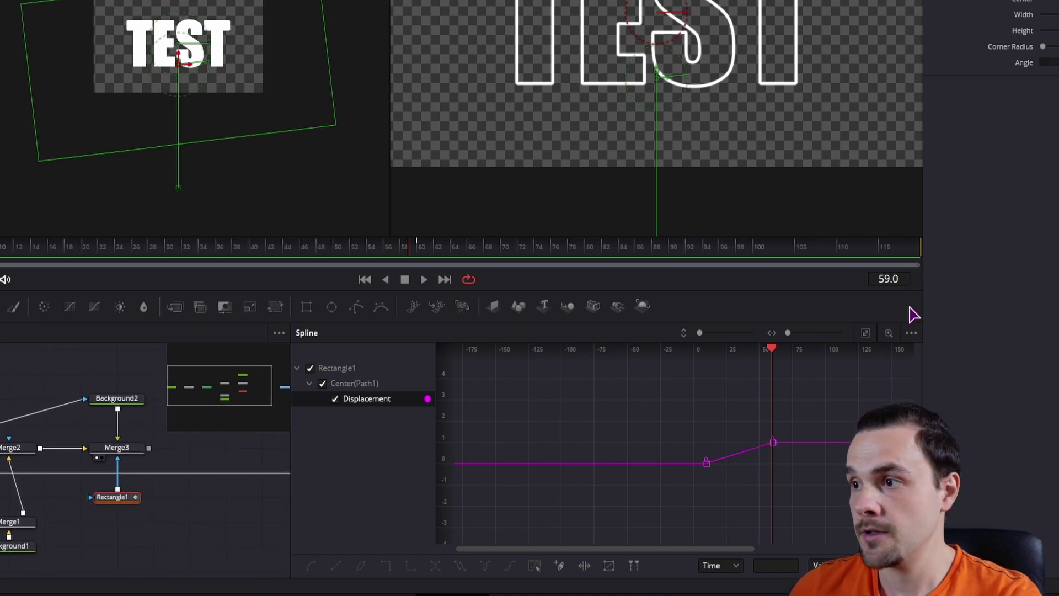
left_click(912, 332)
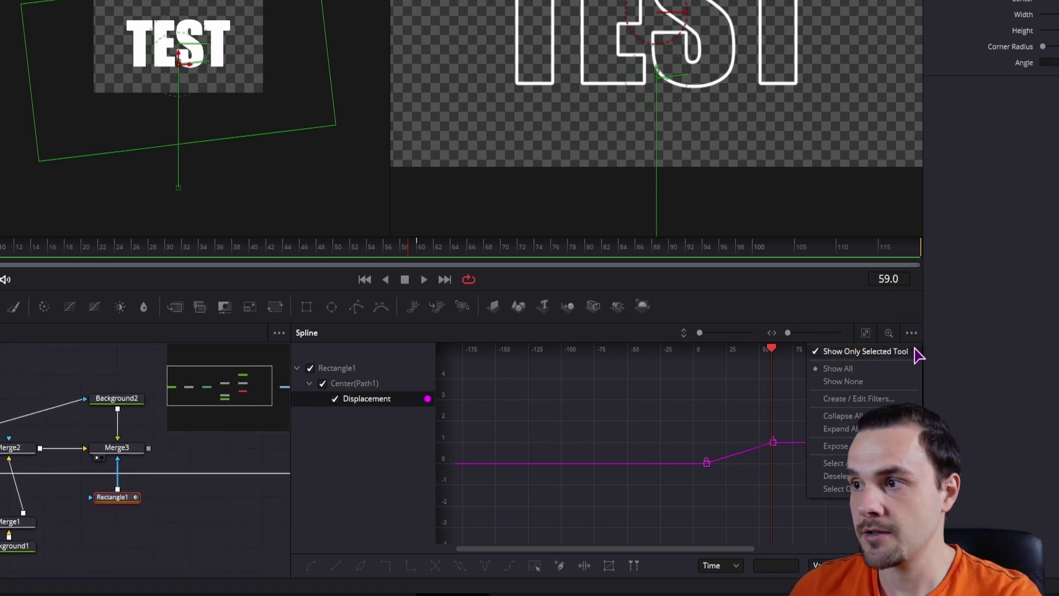
left_click(911, 334)
left_click(357, 401)
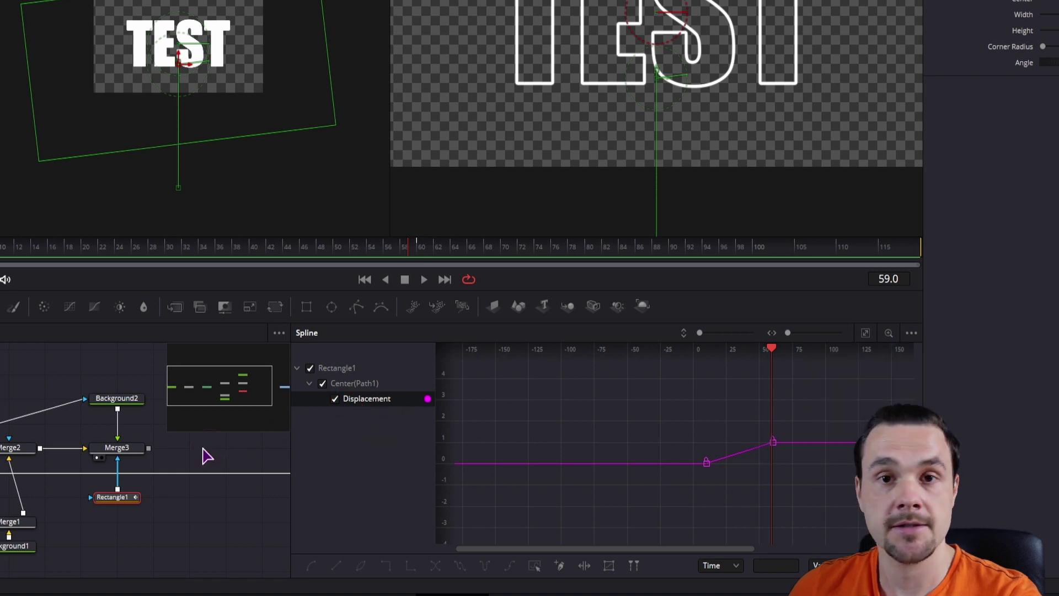
left_click_drag(820, 416, 643, 472)
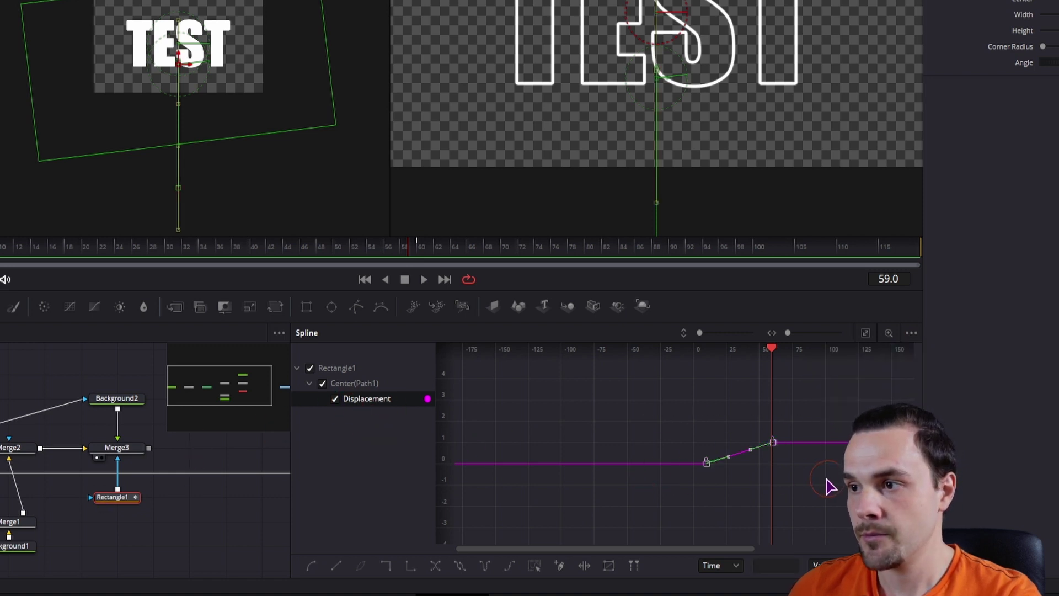
left_click_drag(825, 495, 716, 499)
key("s")
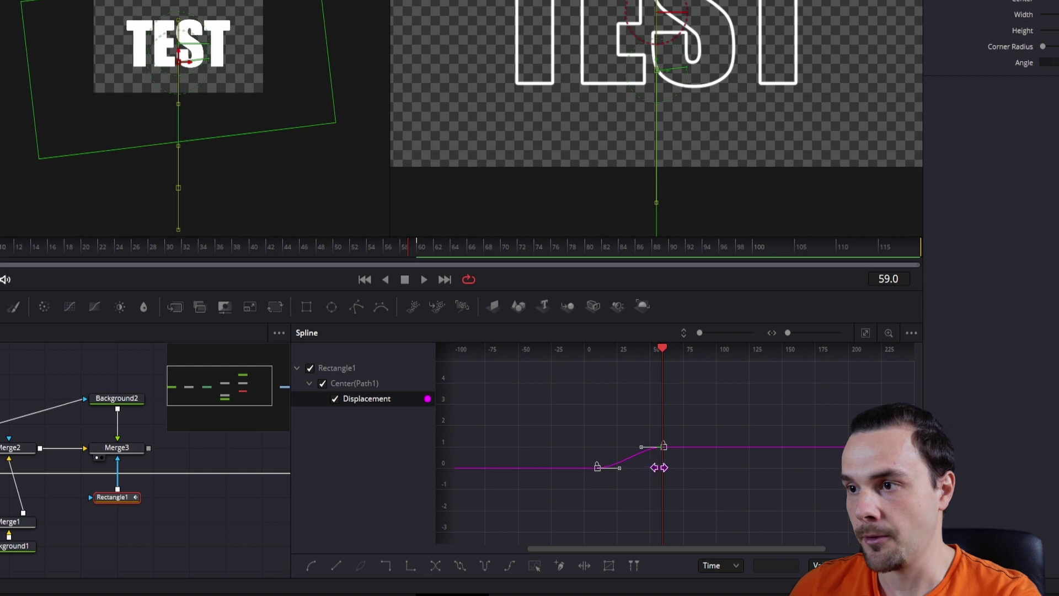
left_click_drag(616, 473, 629, 475)
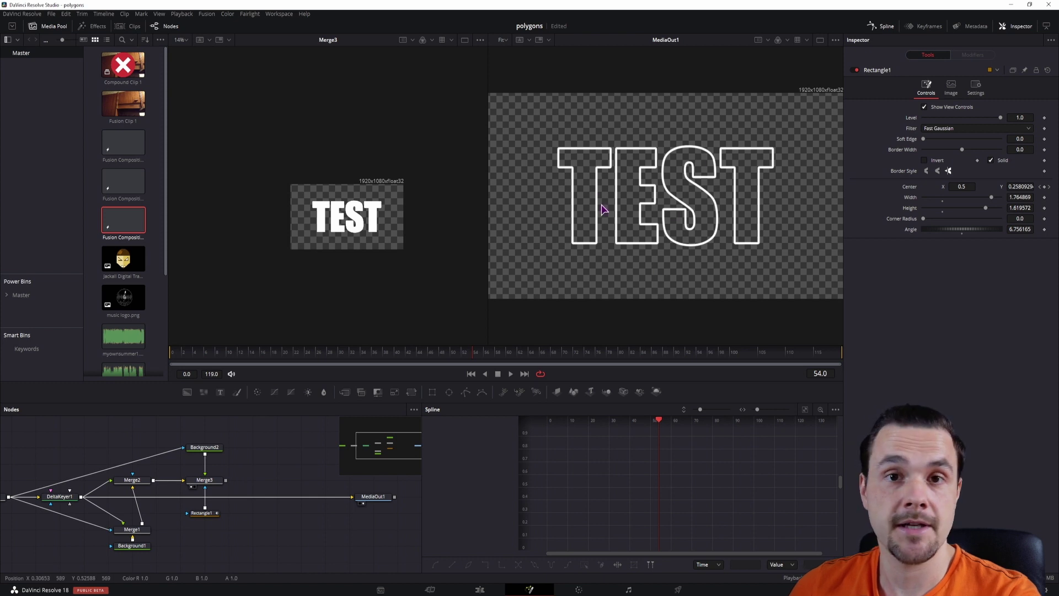
- Connect Merge3's output to MediaOut1 and play back the result
left_click_drag(226, 480, 353, 501)
key("space")
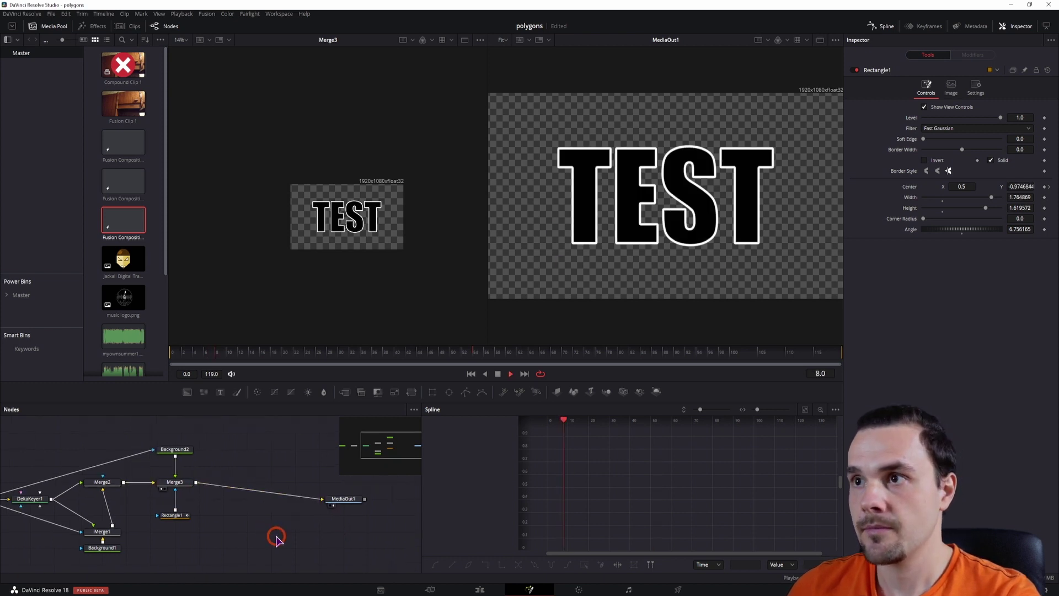
key("space")
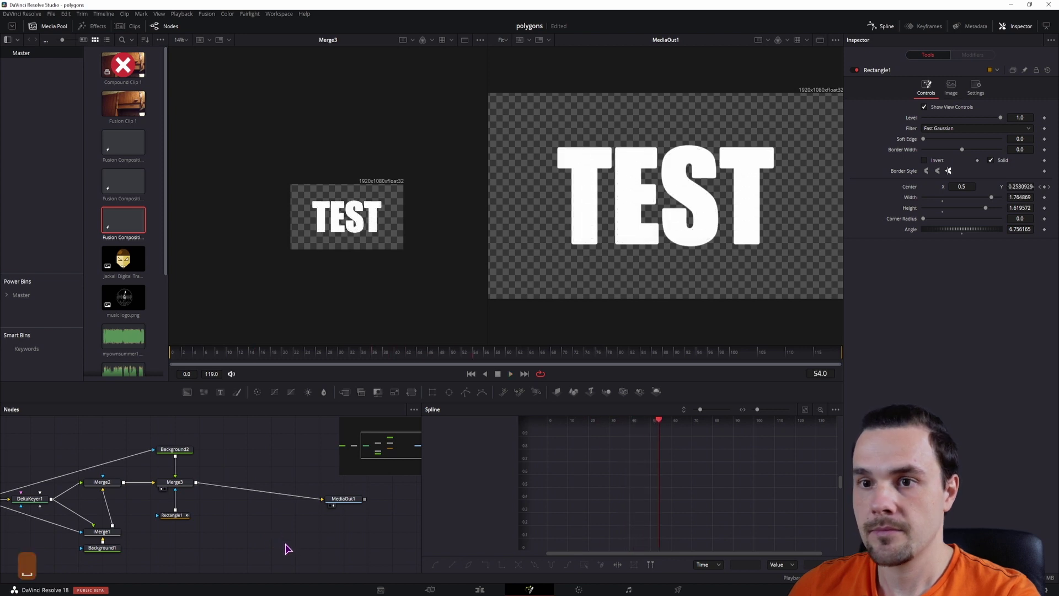
- Set Background1's Alpha to 0 so it is fully transparent, checking at frame 7
scroll(286, 538, "left", 3)
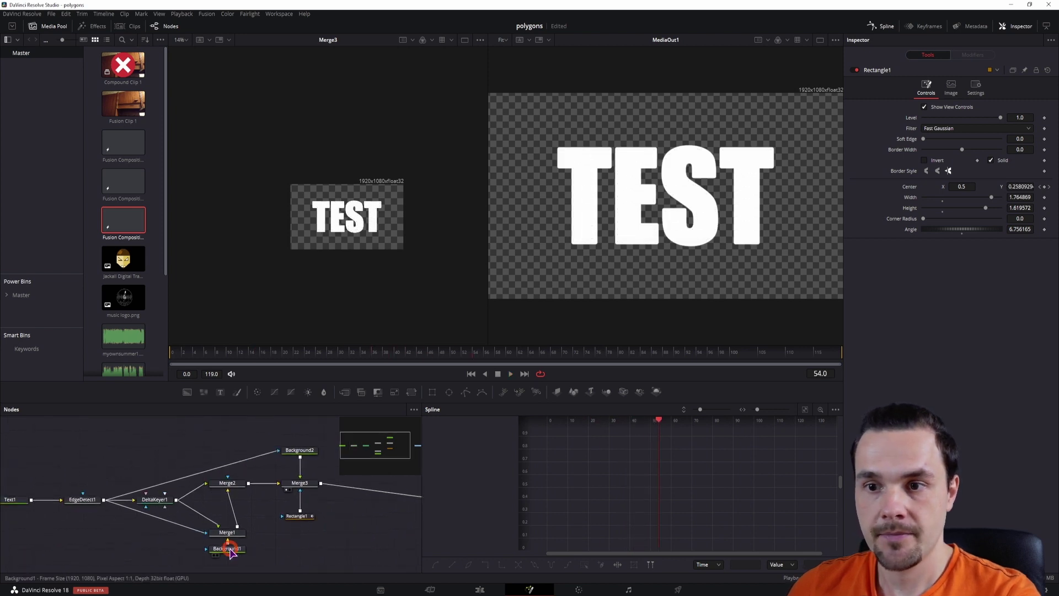
left_click(229, 549)
left_click_drag(227, 353, 208, 353)
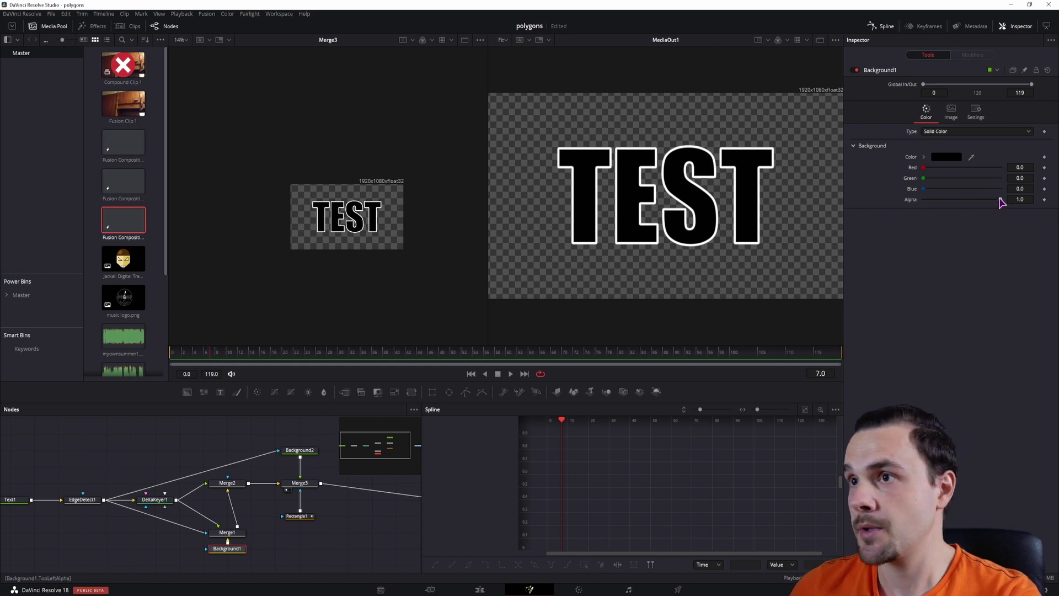
left_click_drag(1000, 200, 929, 201)
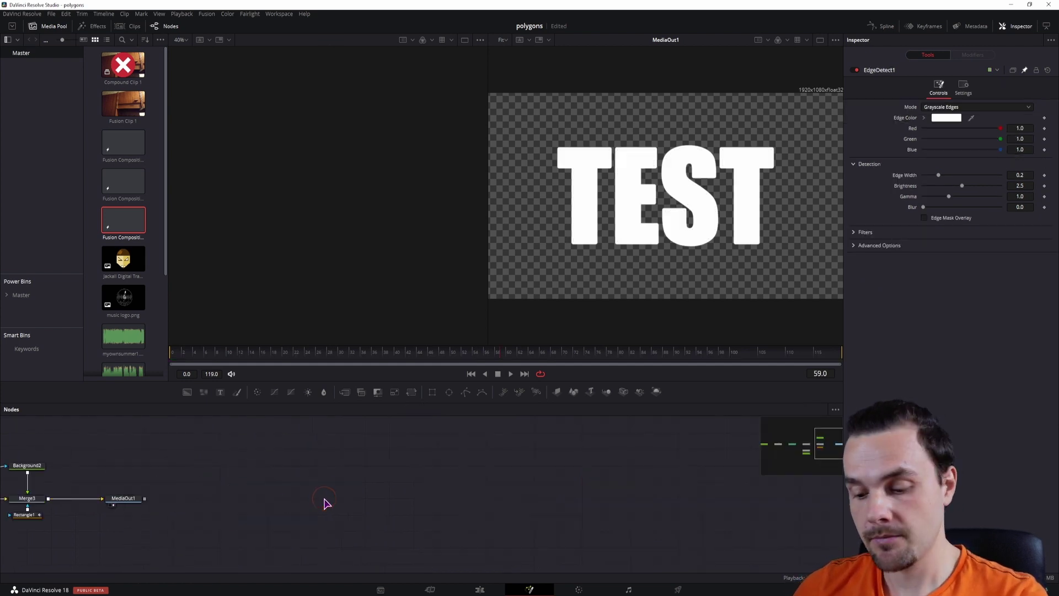
- Paste a copy of the text node and enable shading element 2 with thickness about 0.0316
key("ctrl+v")
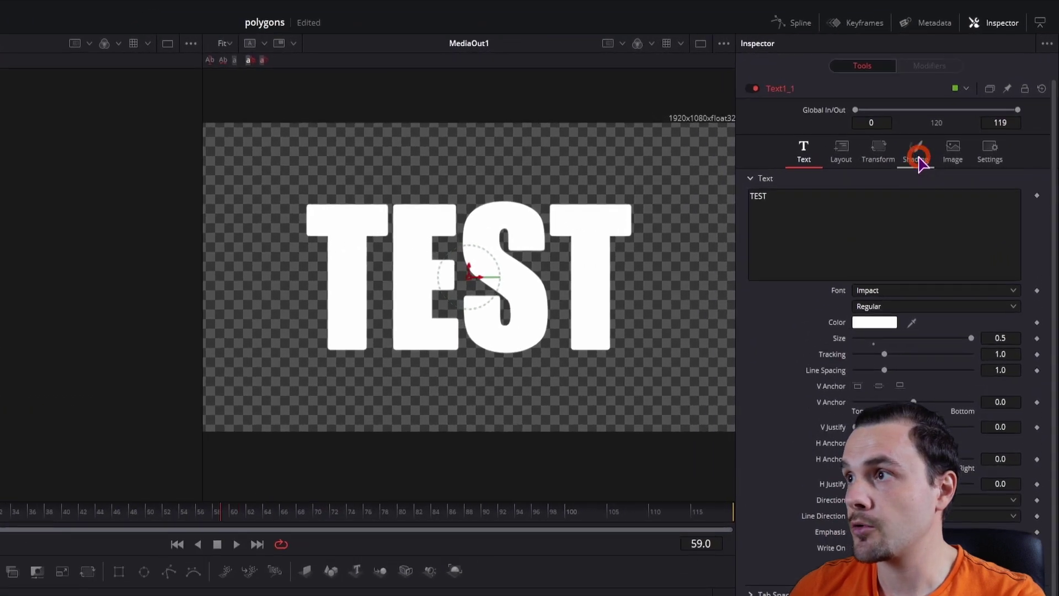
left_click(918, 160)
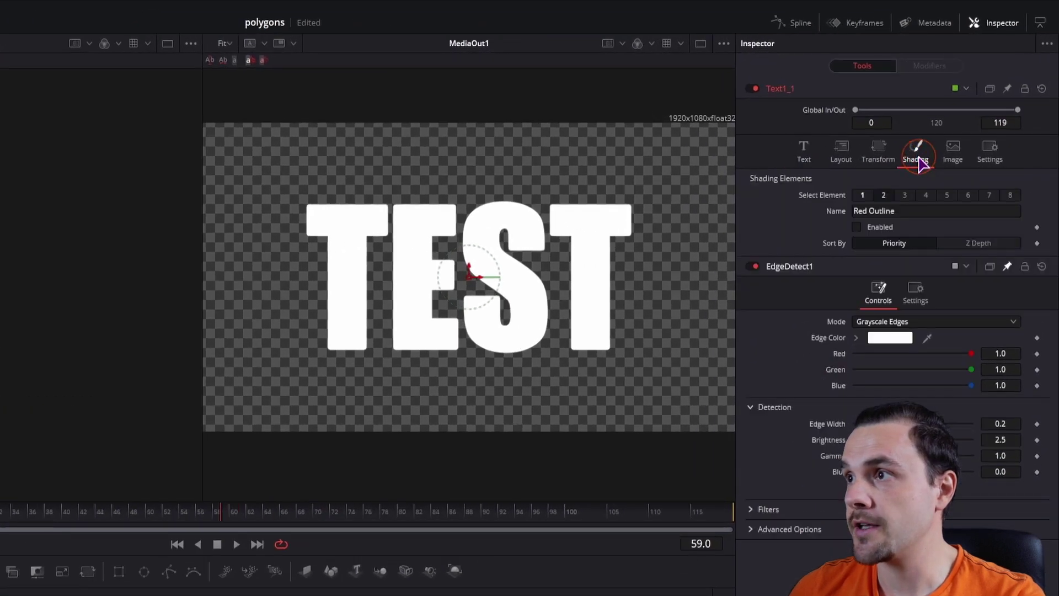
left_click(857, 227)
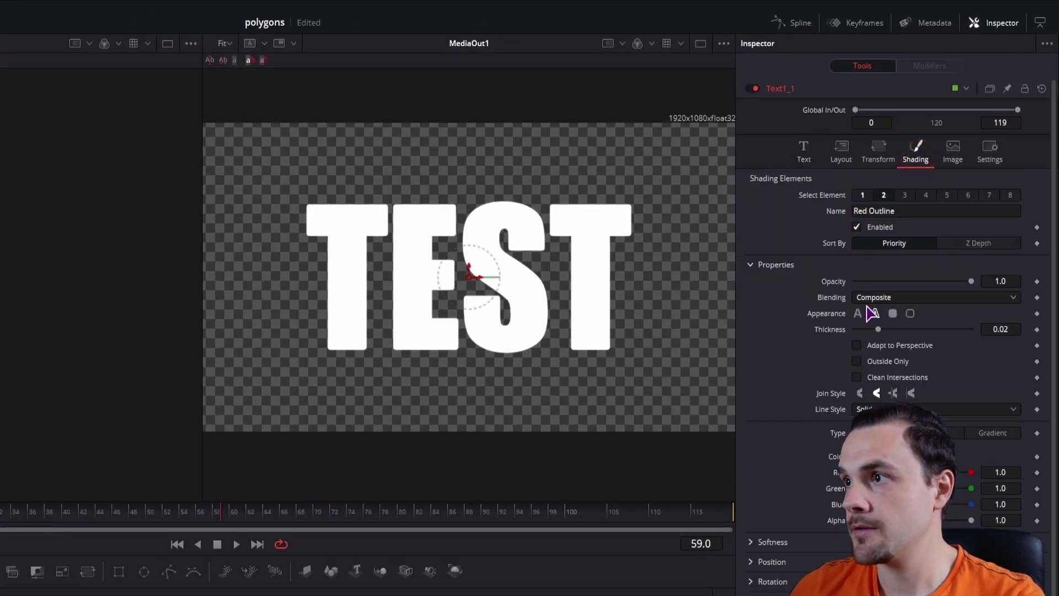
left_click_drag(878, 330, 892, 329)
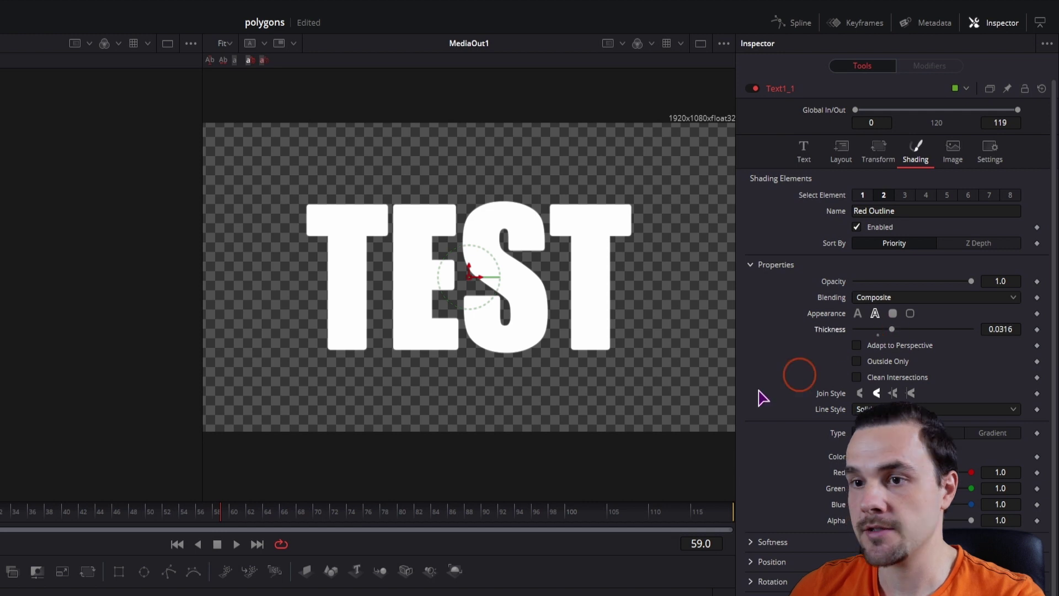
key("2")
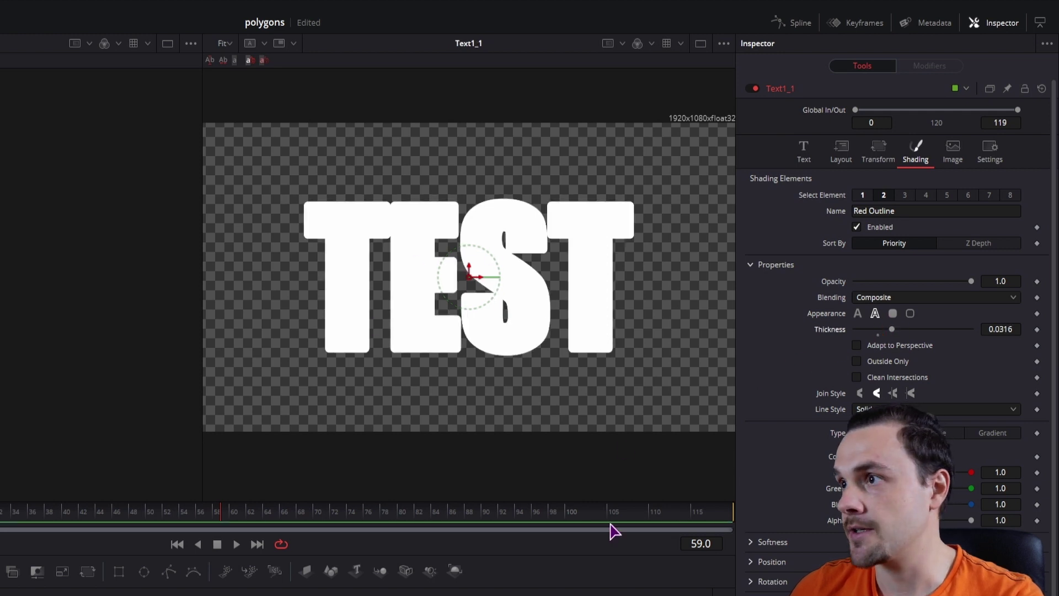
- Make the outline black and toggle the White Solid Fill element to compare, keeping it on
left_click(895, 460)
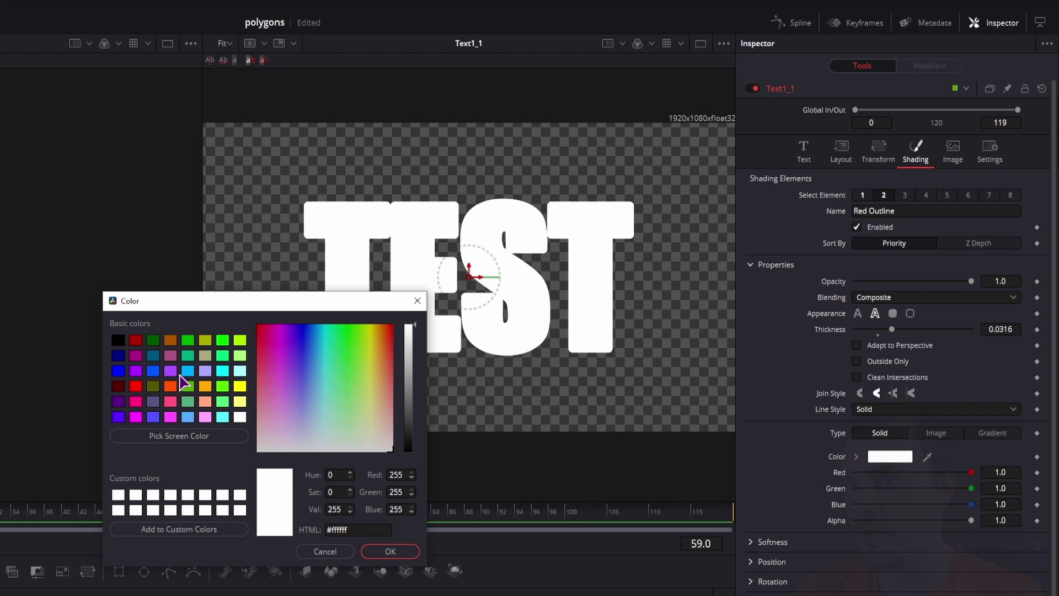
left_click(125, 341)
left_click(390, 551)
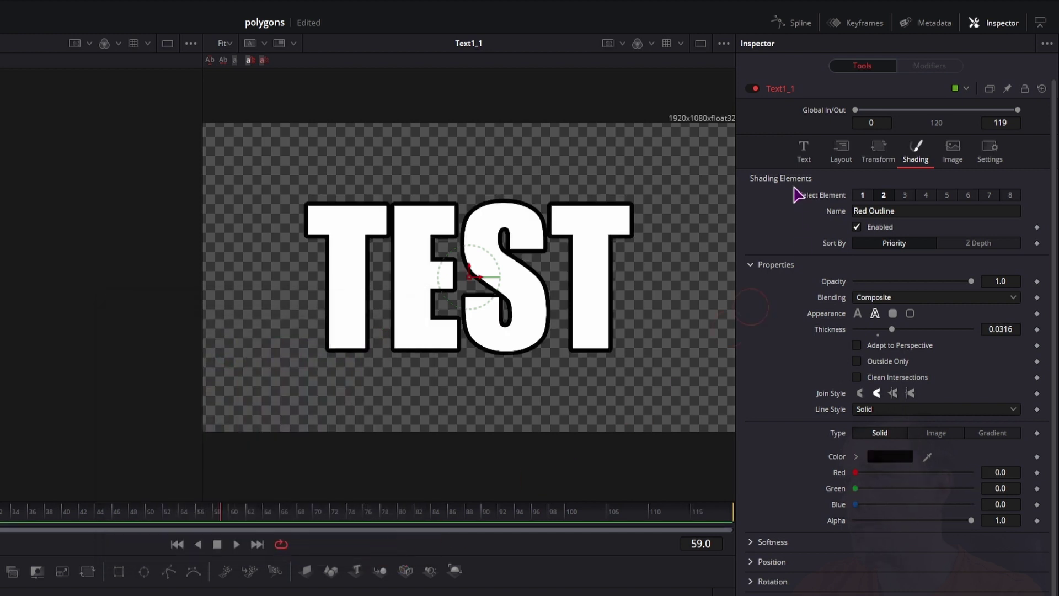
left_click(862, 195)
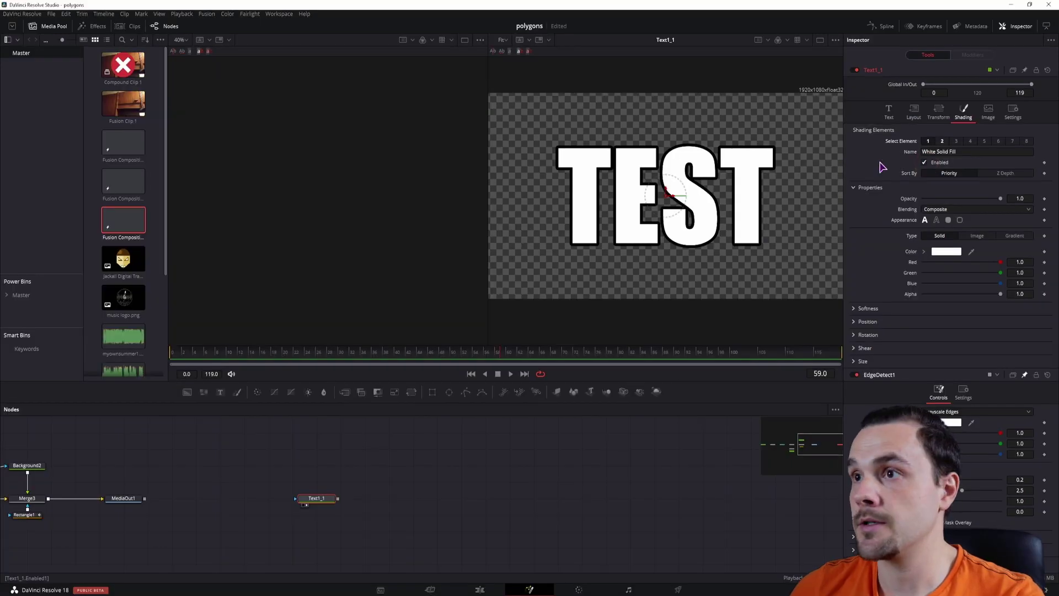
left_click(925, 163)
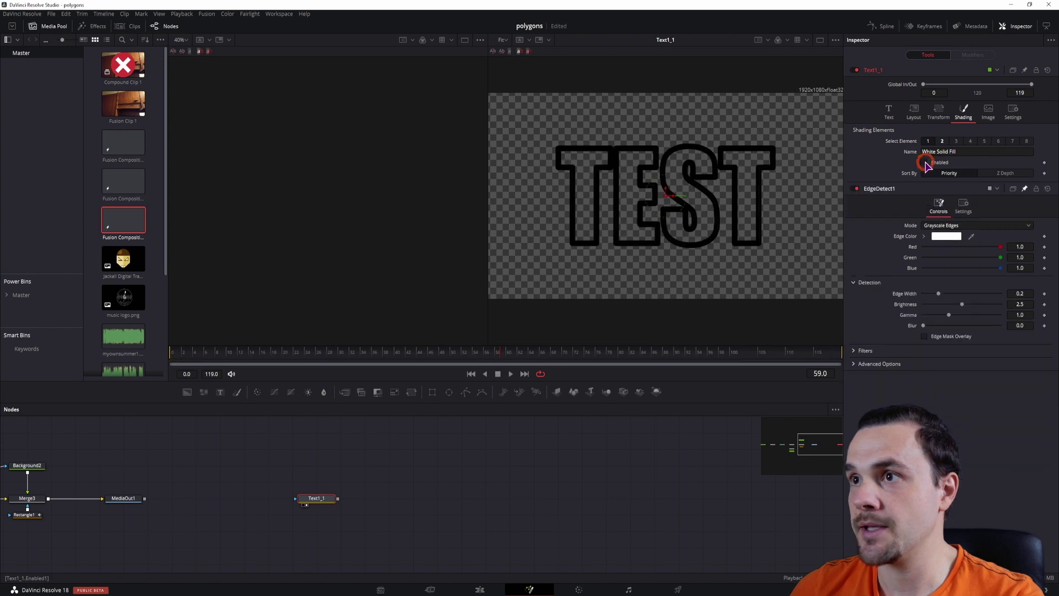
left_click(925, 163)
left_click(402, 484)
- Add Background3 and Merge4 nodes, feeding Background3 and Text1_1 into Merge4
left_click_drag(22, 322, 414, 525)
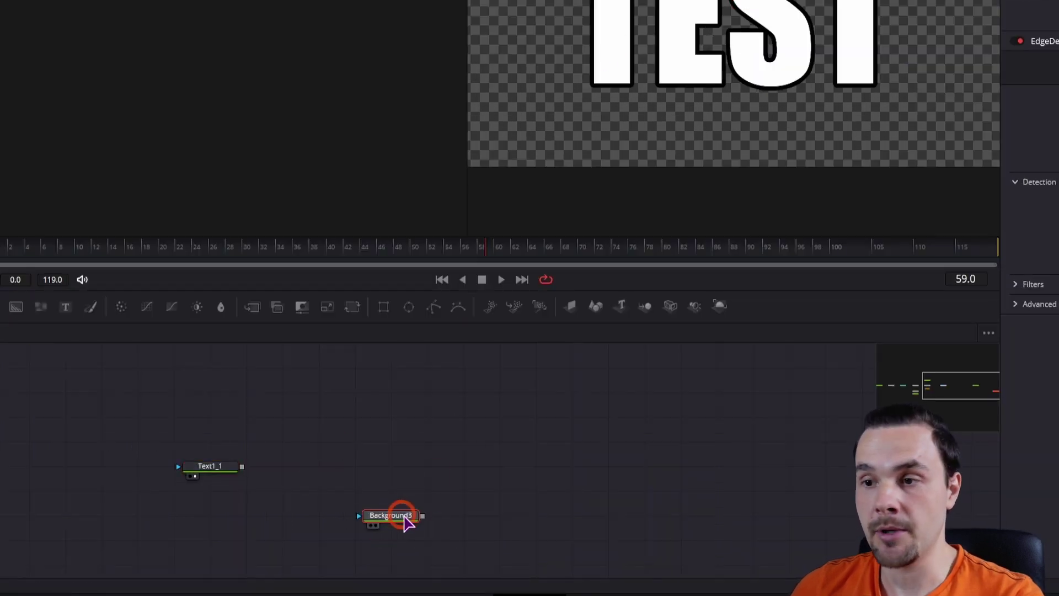
left_click_drag(413, 517, 378, 543)
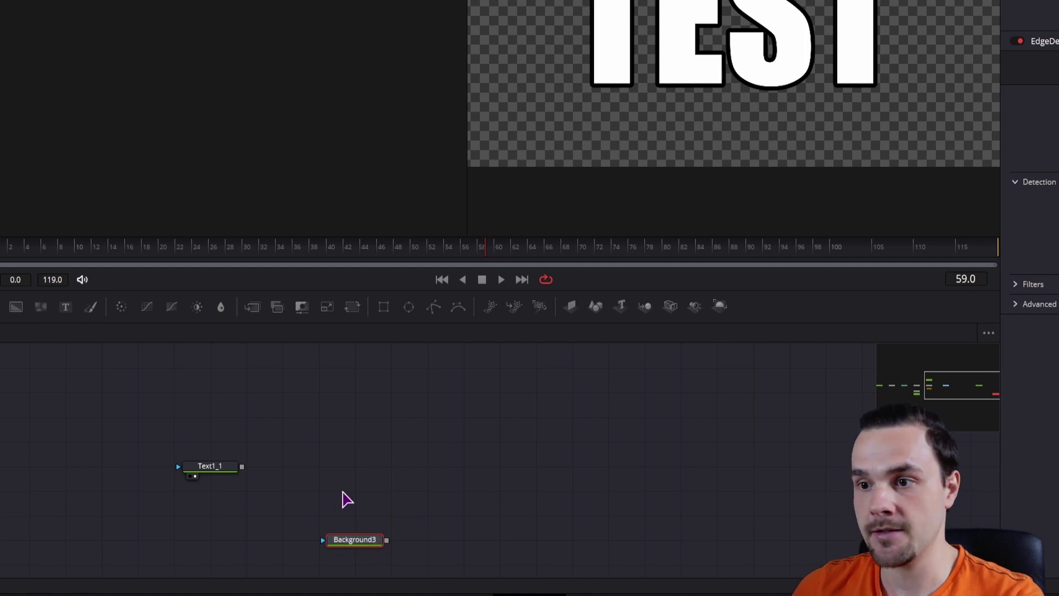
left_click_drag(276, 310, 338, 478)
left_click_drag(387, 541, 358, 465)
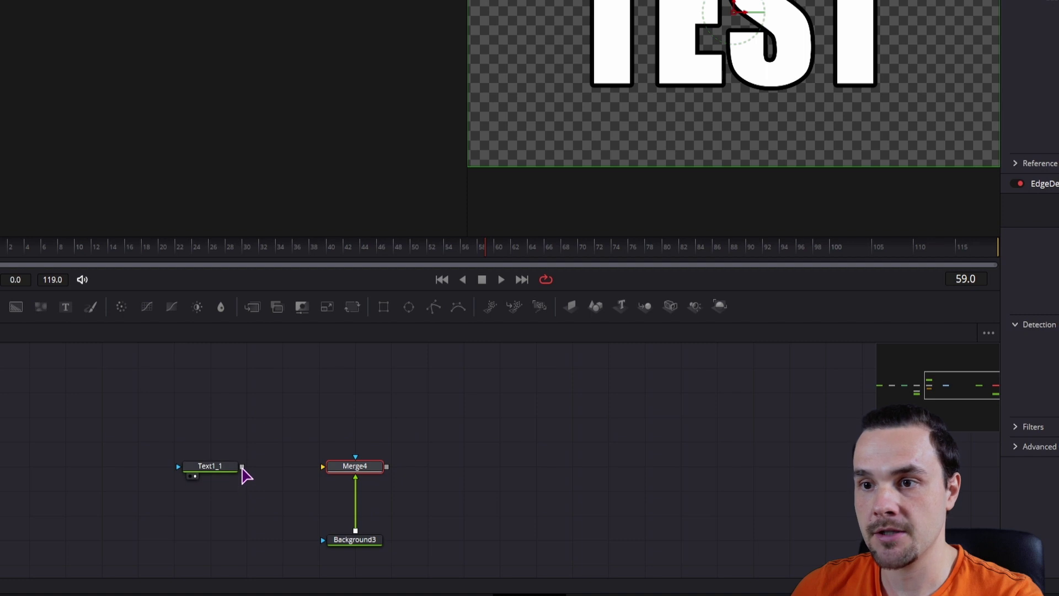
left_click_drag(243, 468, 326, 470)
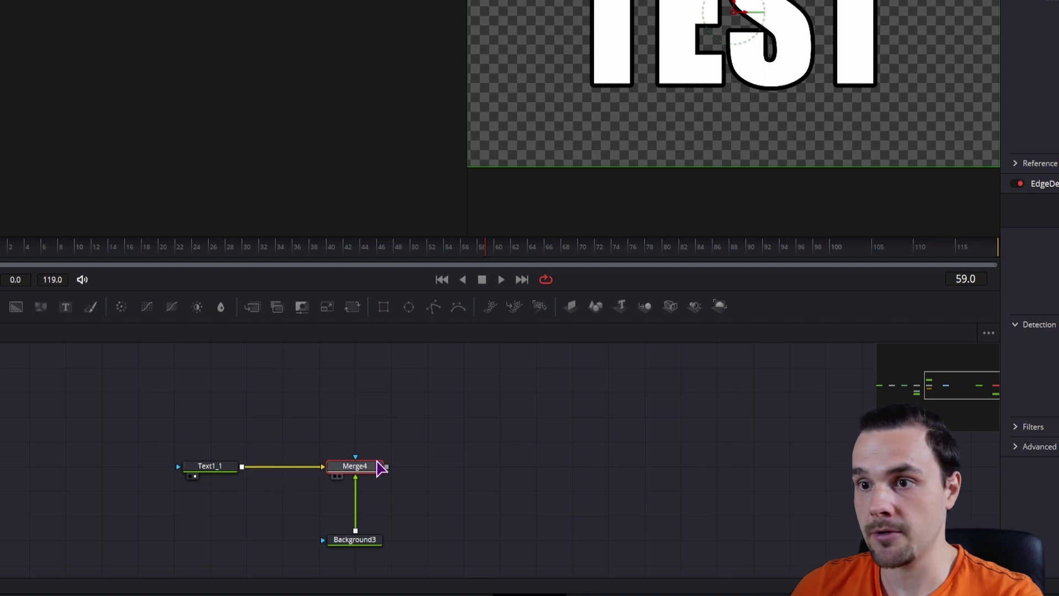
left_click_drag(243, 468, 358, 465)
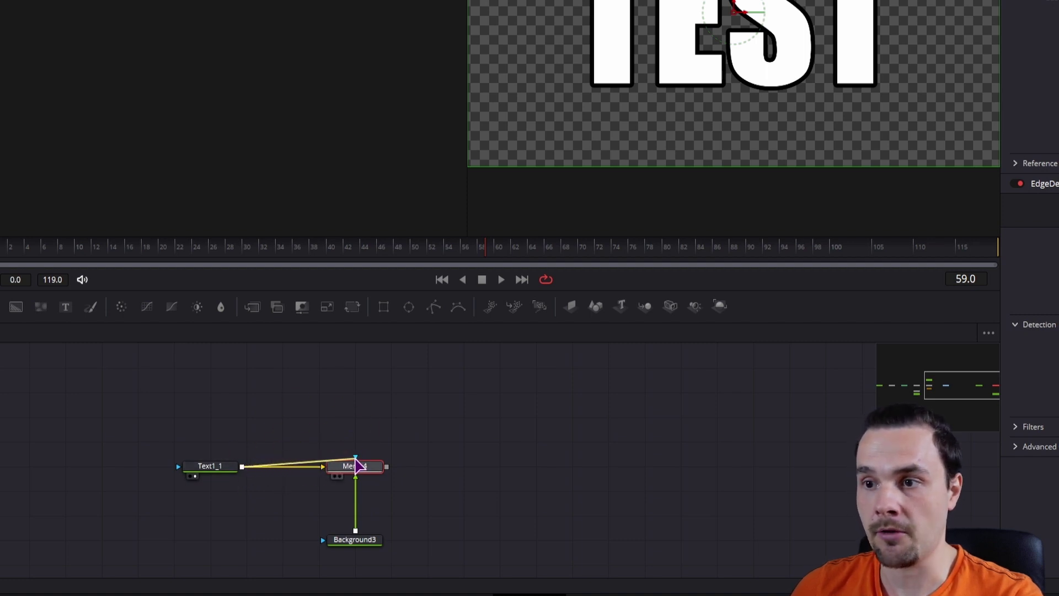
- View Merge4 and briefly turn Background3 red before resetting its colour to black
key("1")
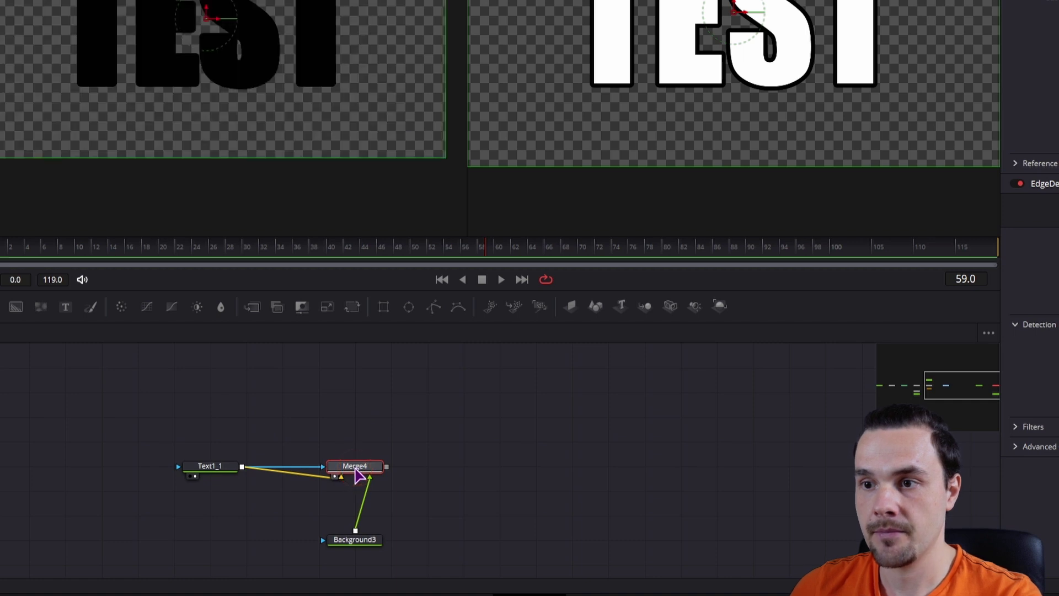
left_click(355, 539)
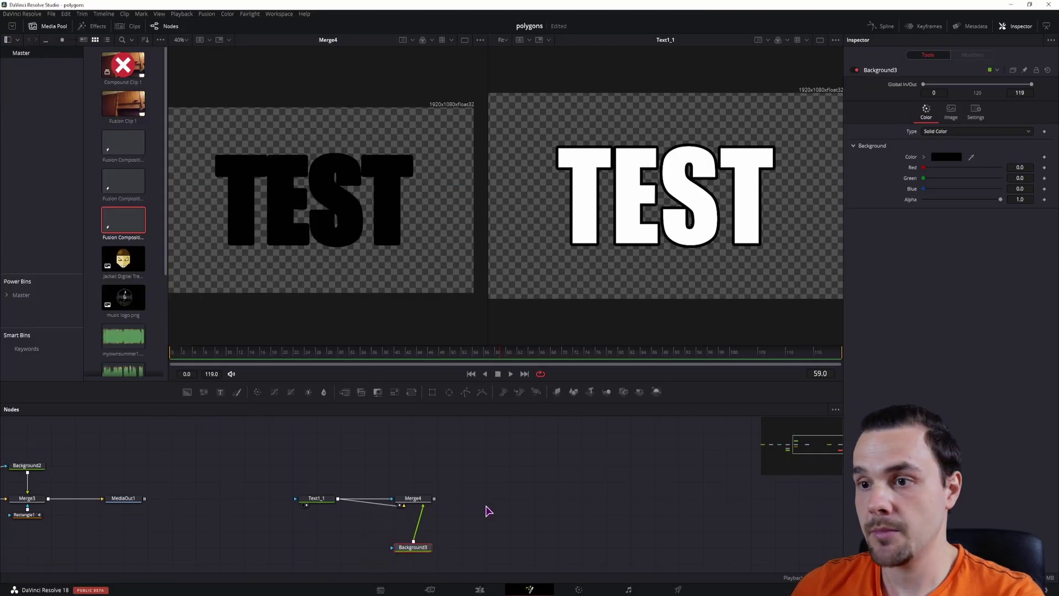
left_click_drag(924, 168, 1001, 167)
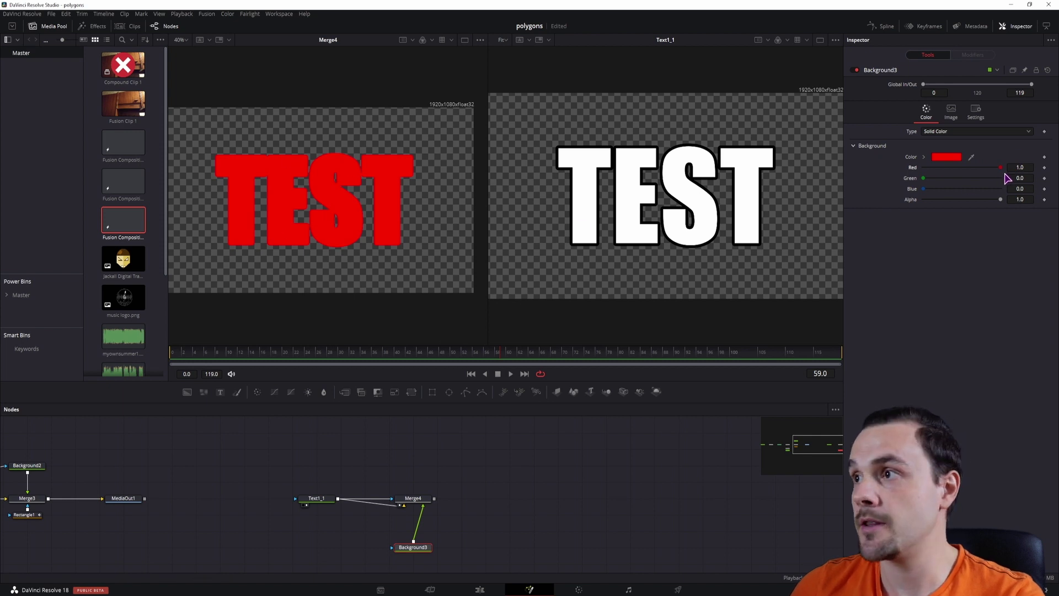
left_click_drag(1001, 168, 910, 172)
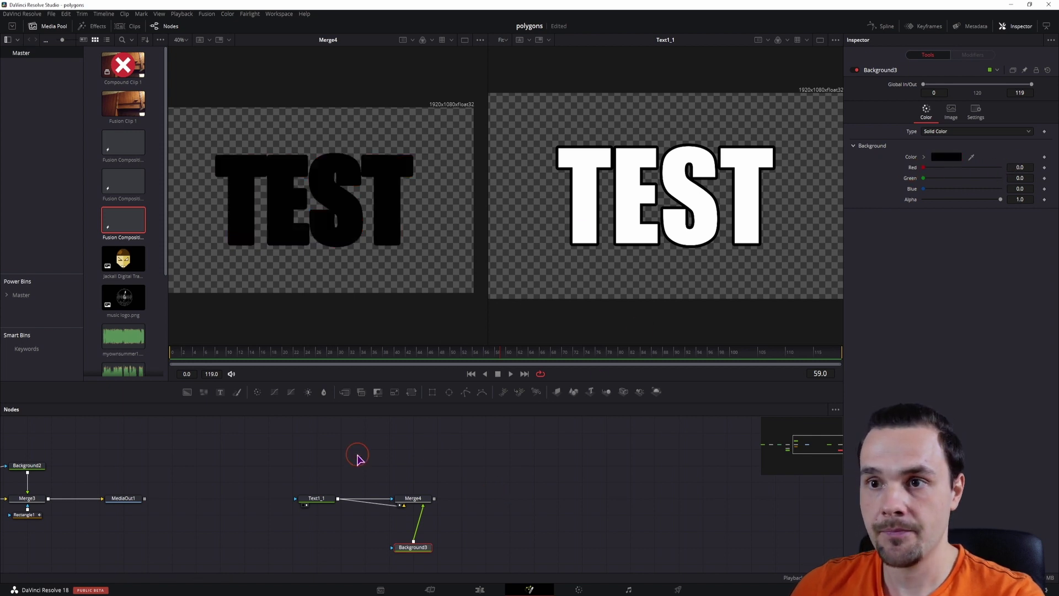
left_click(379, 419)
- Mask Background3 with a new Rectangle2 sized about 0.99 by 0.81 and tilted 6.996 degrees
left_click_drag(432, 392, 306, 545)
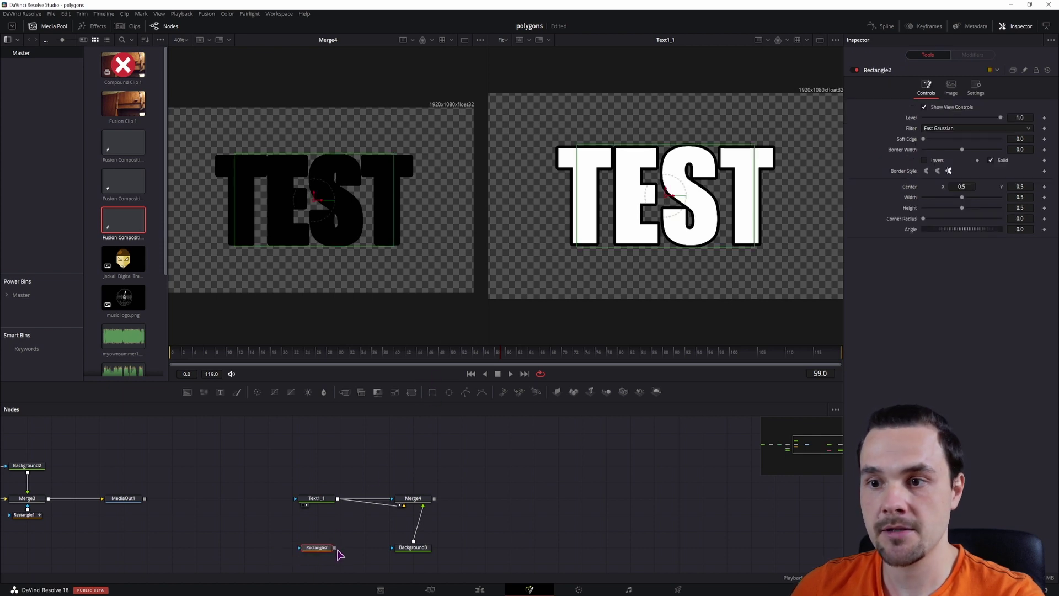
left_click_drag(336, 548, 392, 547)
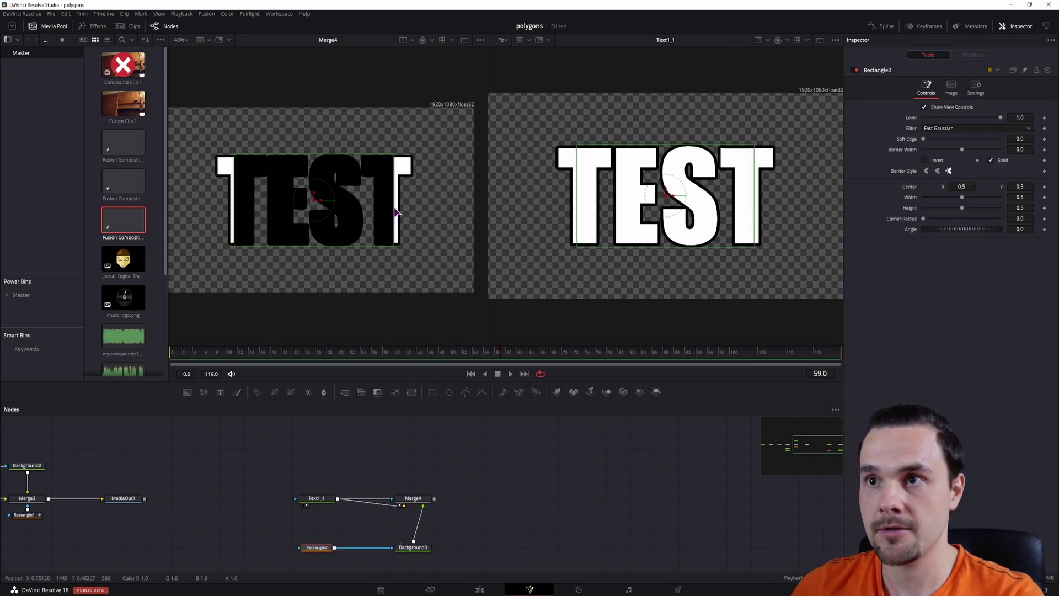
left_click_drag(396, 212, 466, 205)
left_click_drag(362, 158, 360, 125)
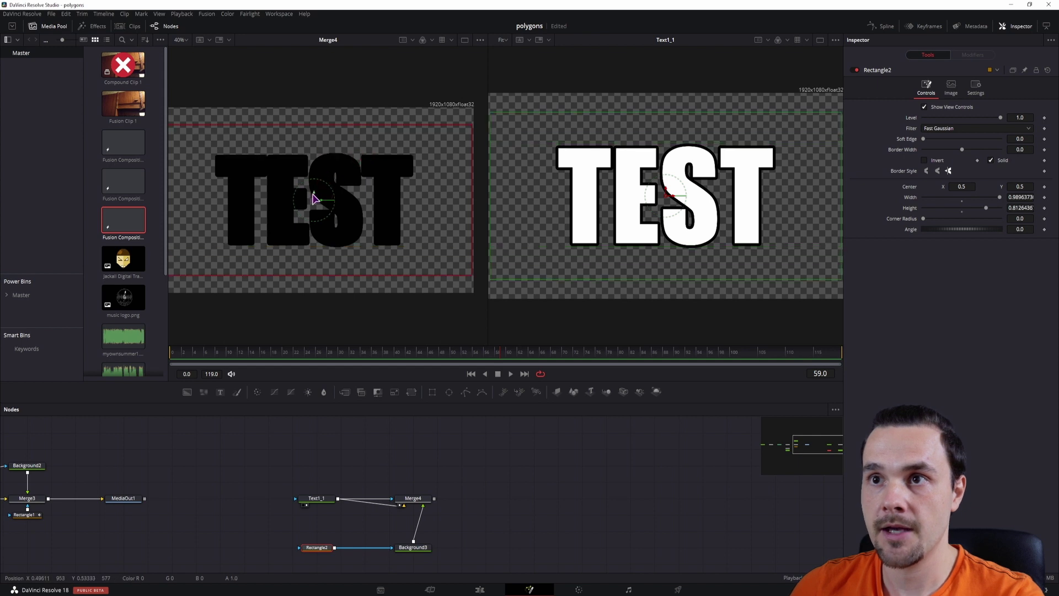
left_click_drag(313, 198, 314, 304)
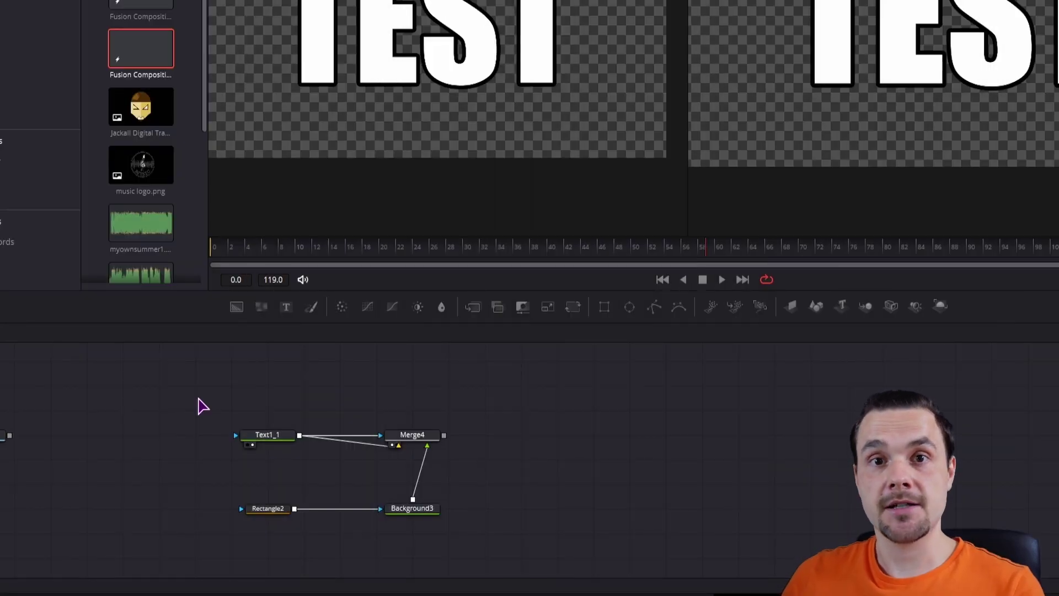
- Pan from the new Text1_1 chain back to the original outline network and select Text1
left_click_drag(196, 393, 524, 543)
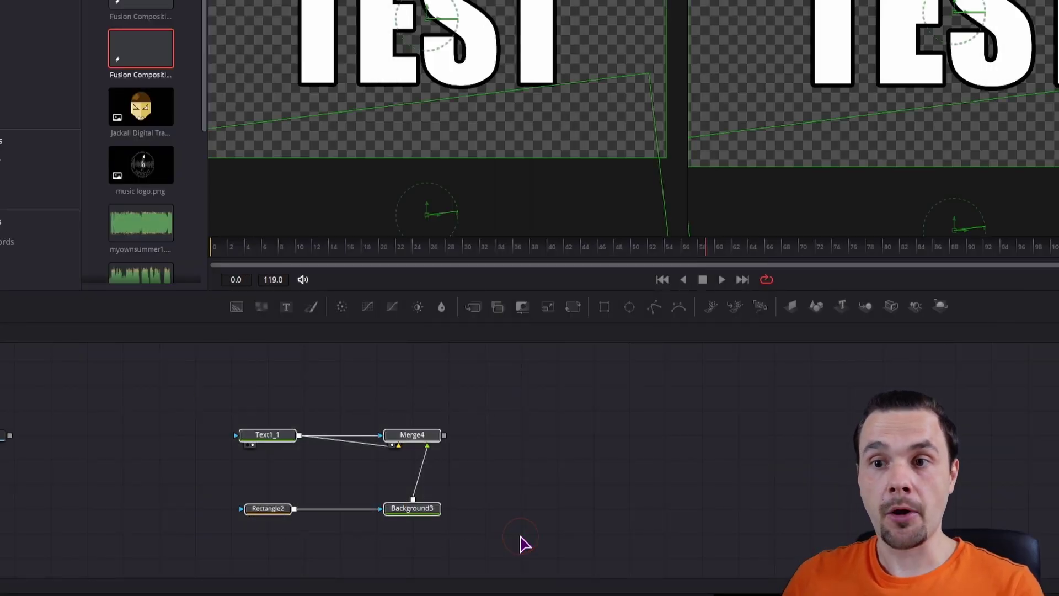
left_click(133, 469)
left_click_drag(38, 449, 679, 470)
left_click_drag(103, 358, 299, 517)
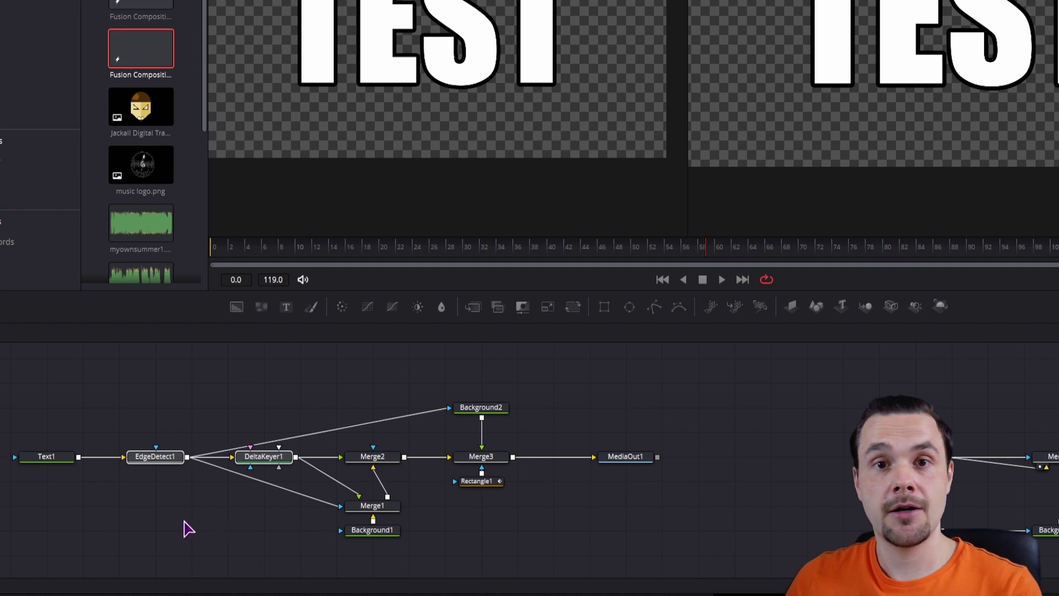
left_click(46, 456)
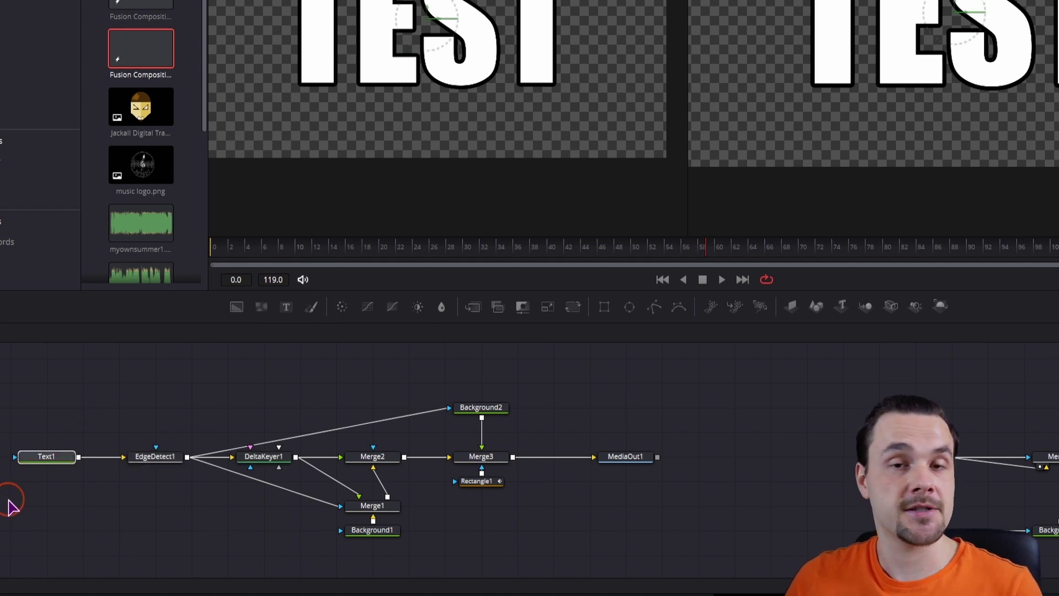